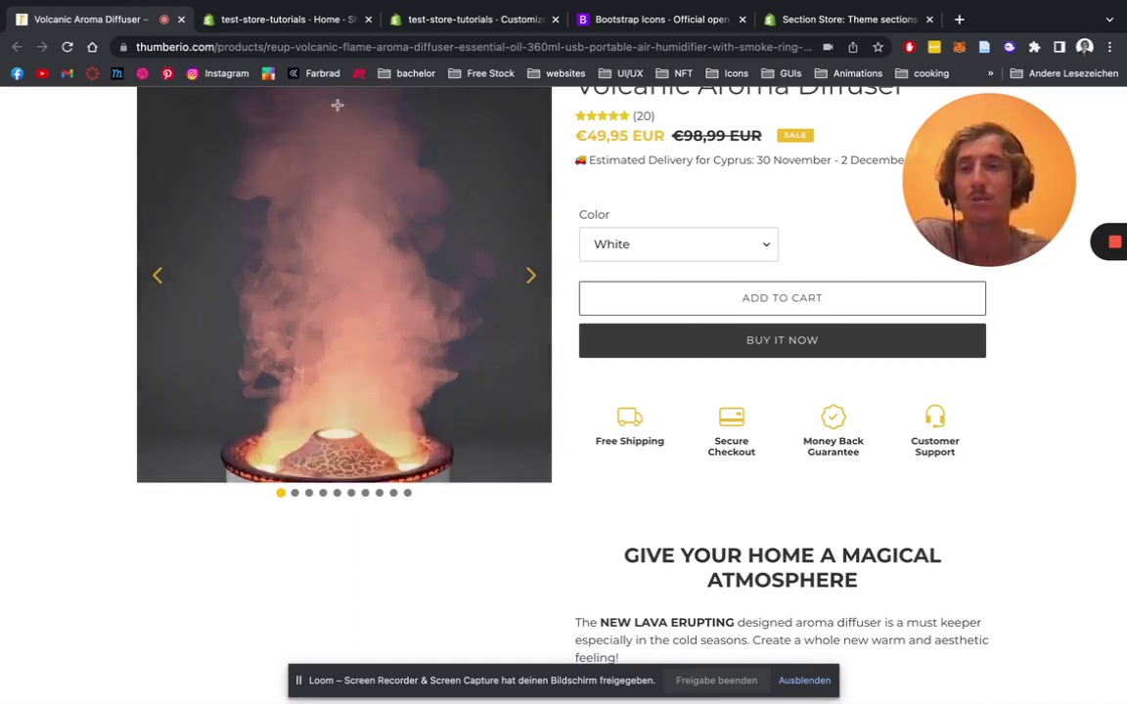
# Step: View the Section Store listing in the Shopify App Store and open the installed Section Store app in the store admin
pyautogui.click(815, 16)
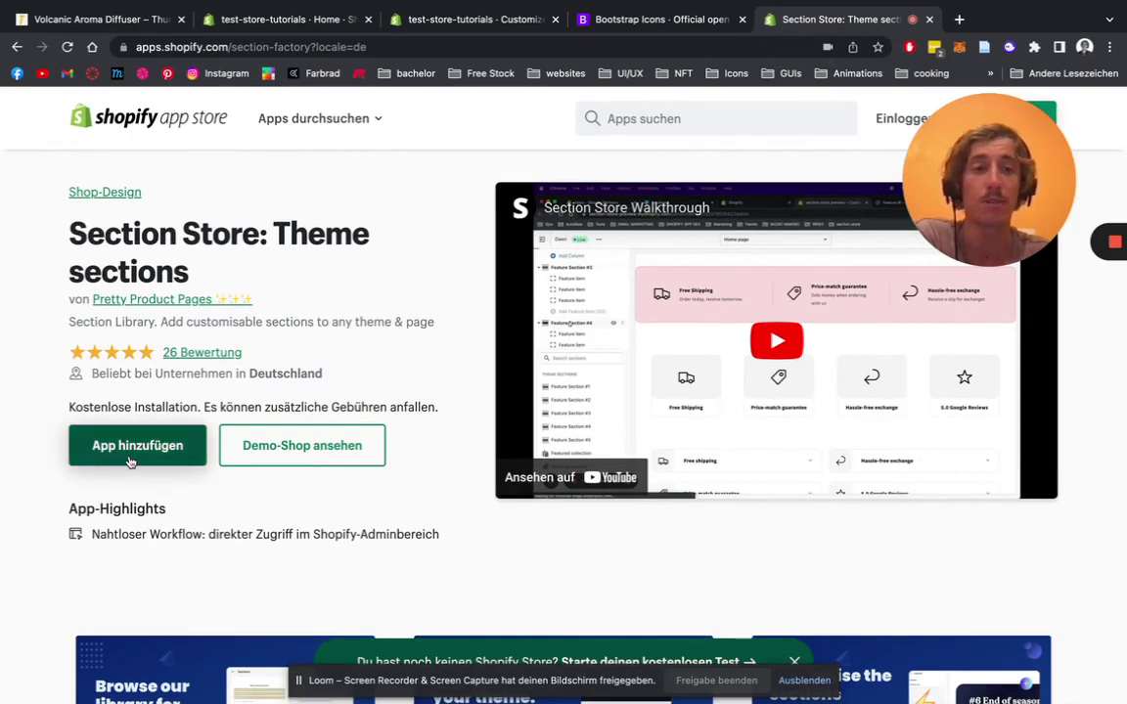
pyautogui.click(300, 28)
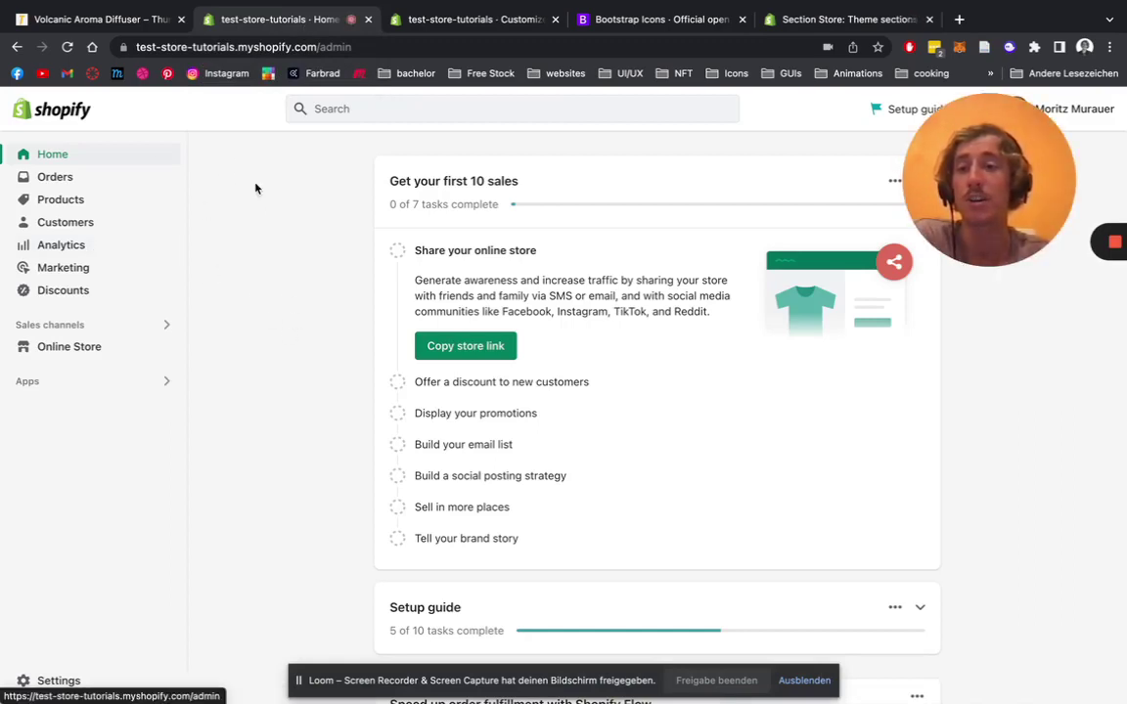
pyautogui.click(82, 383)
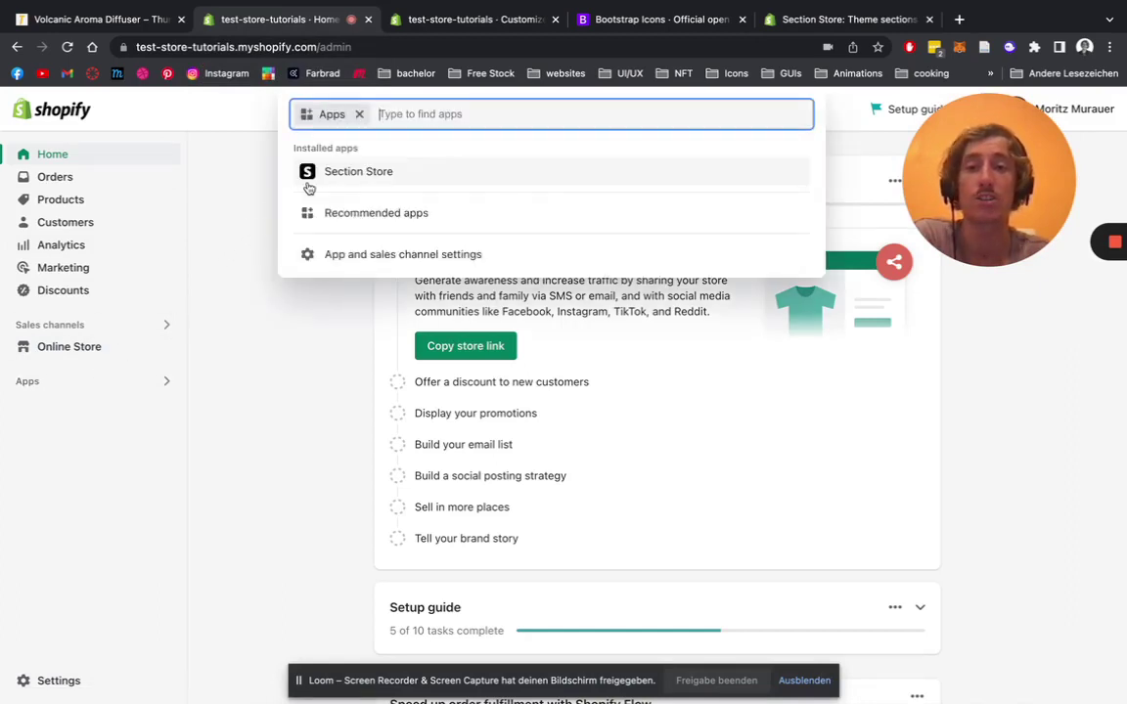
pyautogui.click(356, 180)
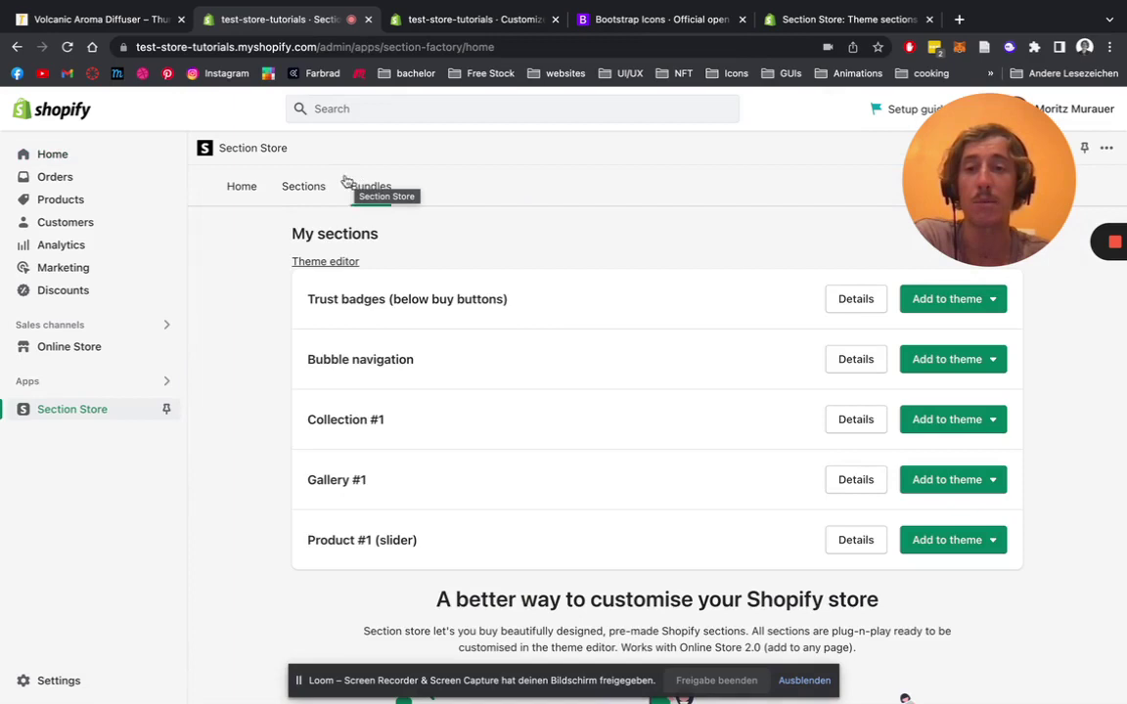
# Step: Browse the Section Store's section library and open the details of Trust badges (below buy buttons)
pyautogui.click(303, 188)
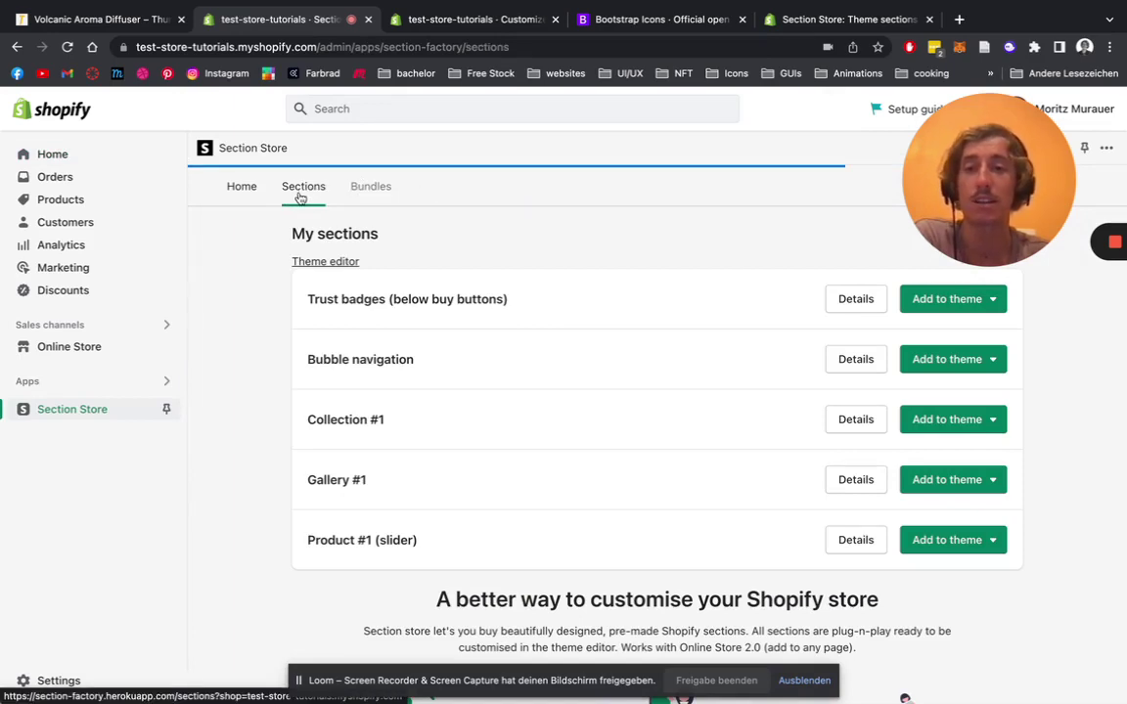
pyautogui.scroll(-10, 581, 292)
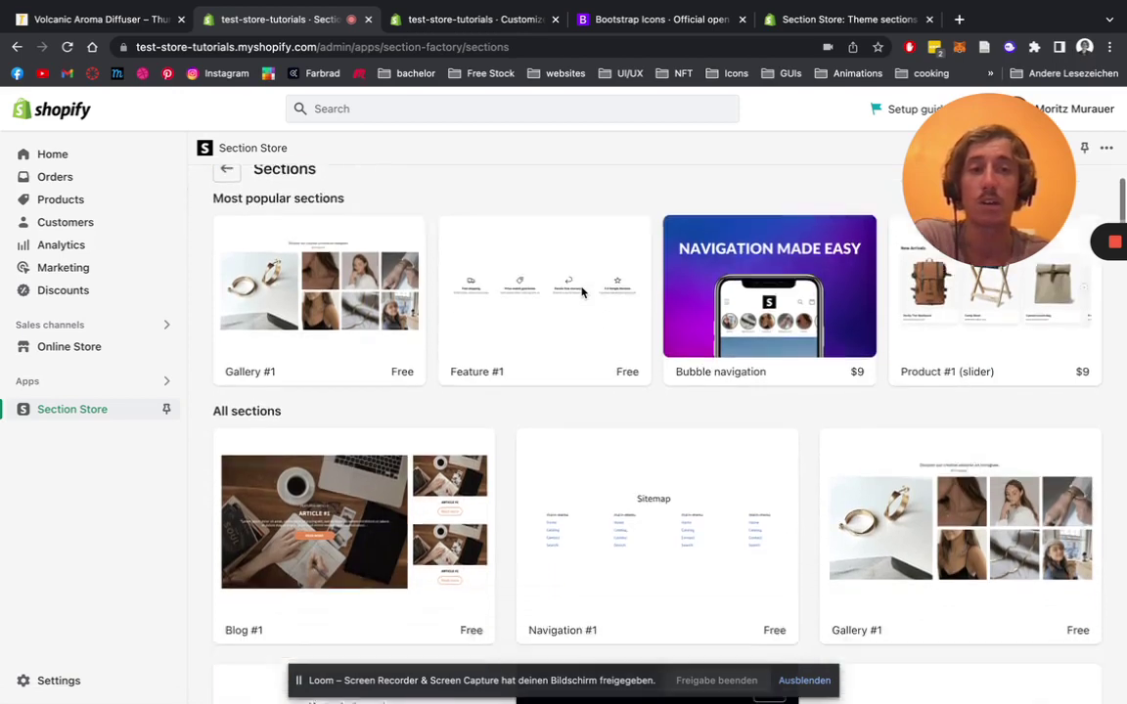
pyautogui.scroll(-15, 581, 292)
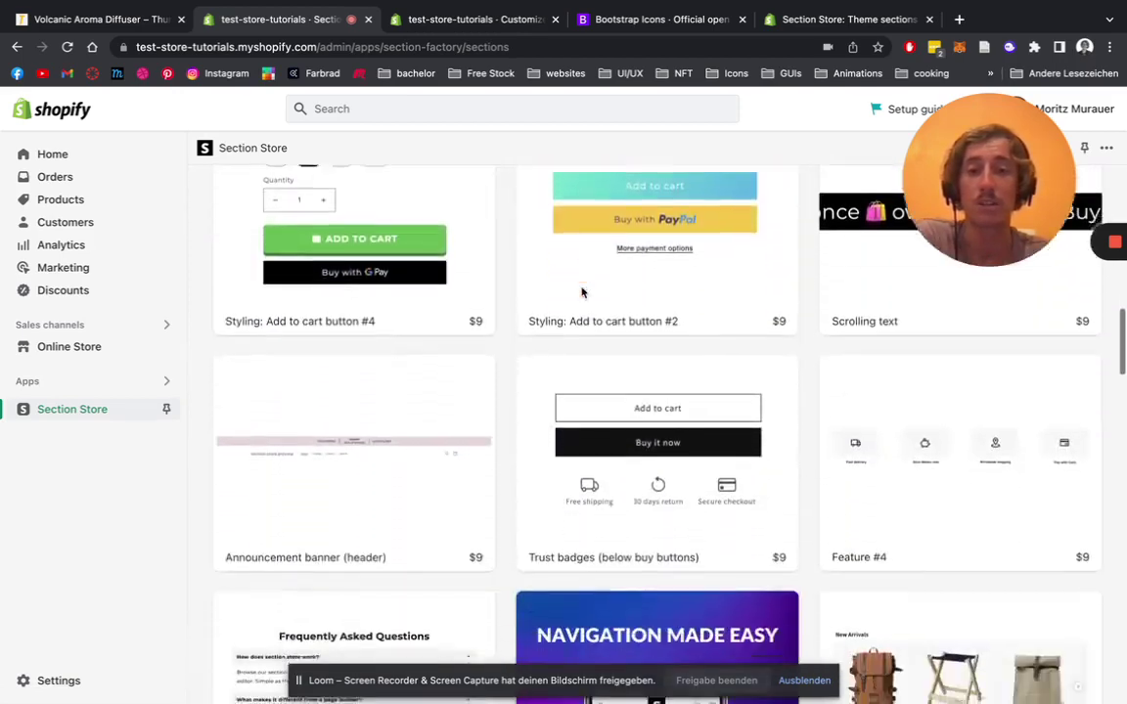
pyautogui.scroll(-14, 581, 291)
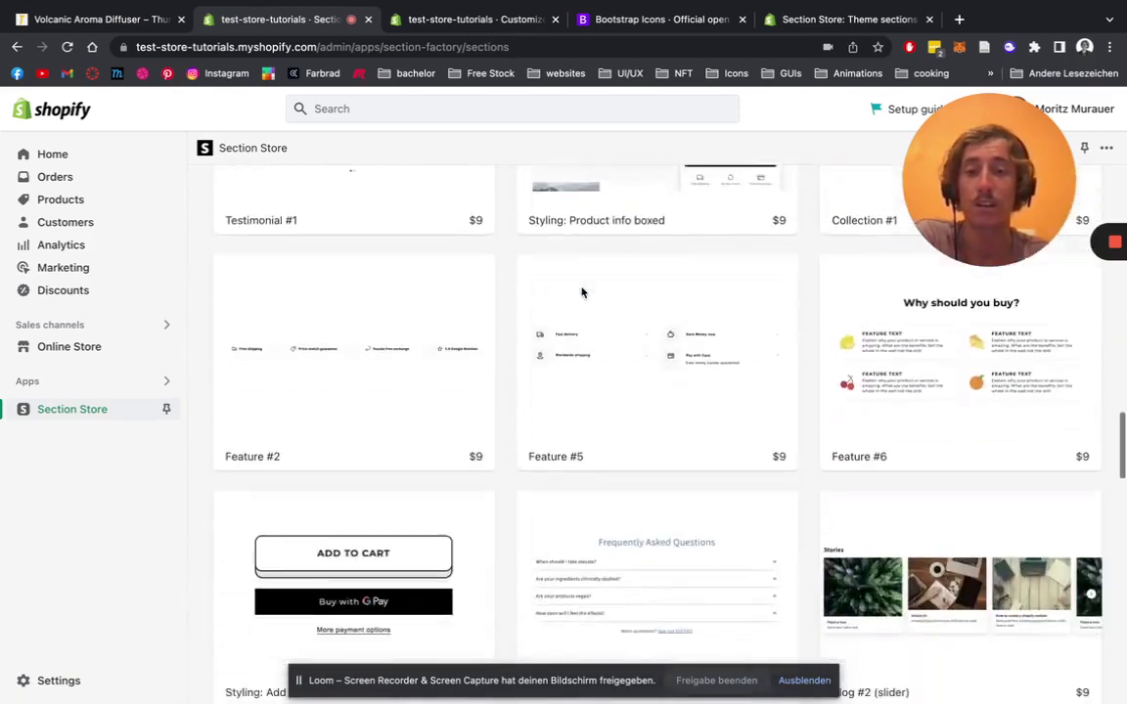
pyautogui.scroll(-14, 581, 291)
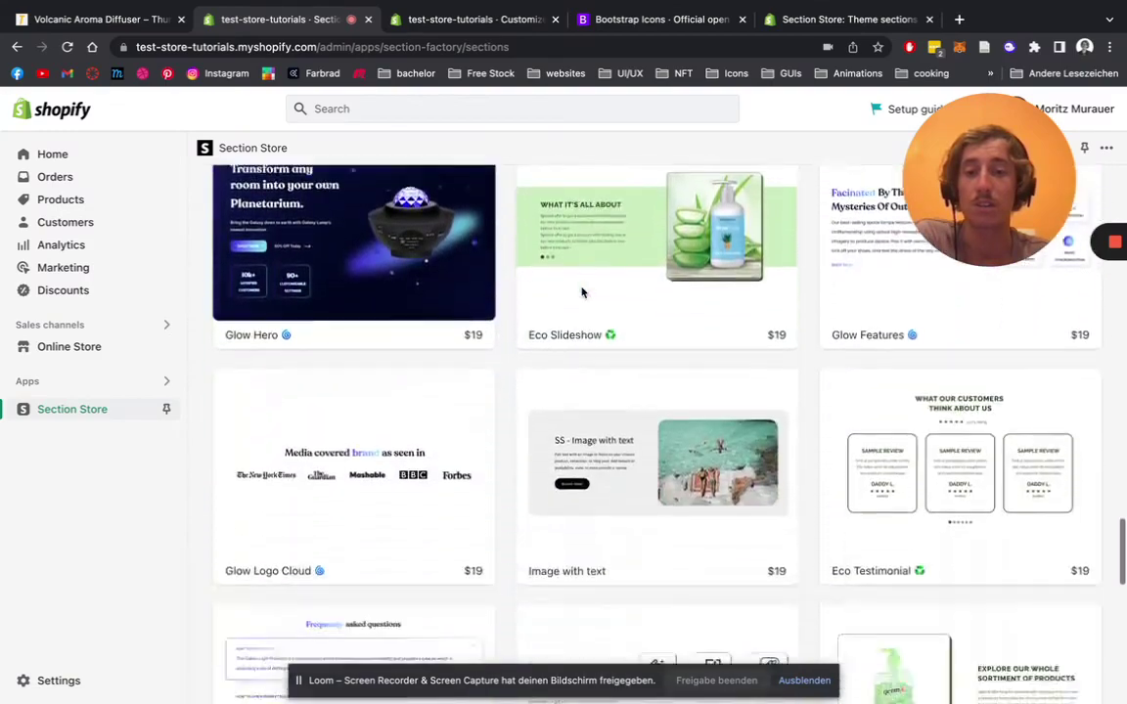
pyautogui.scroll(20, 581, 291)
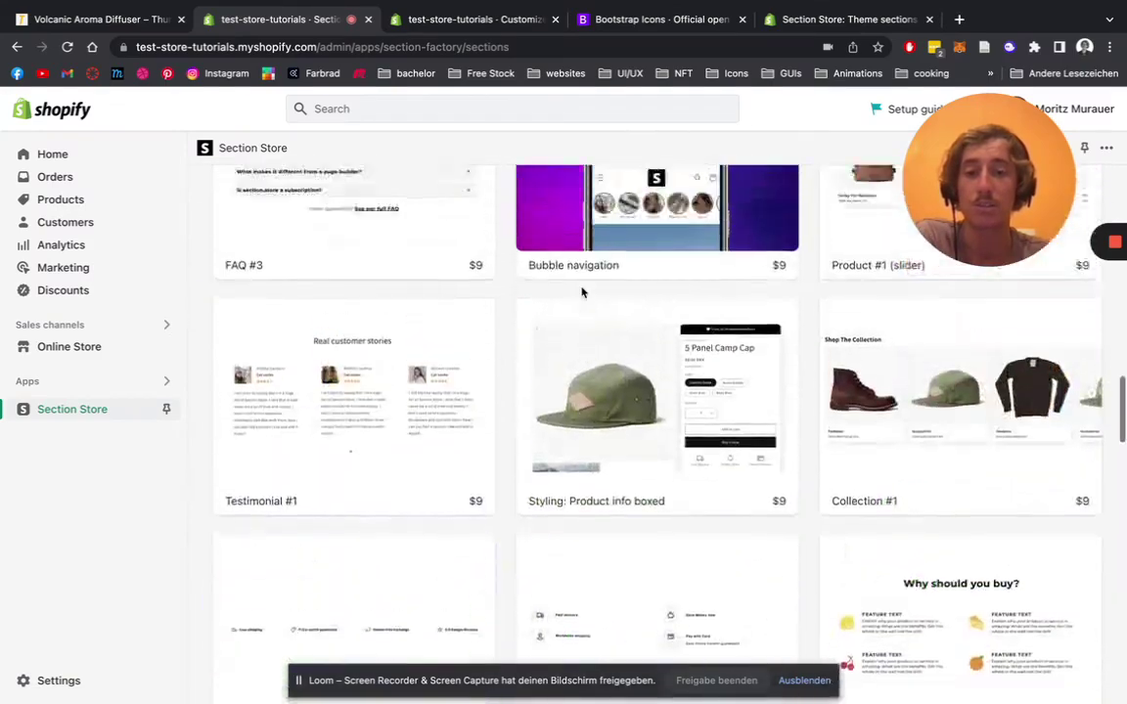
pyautogui.scroll(3, 582, 292)
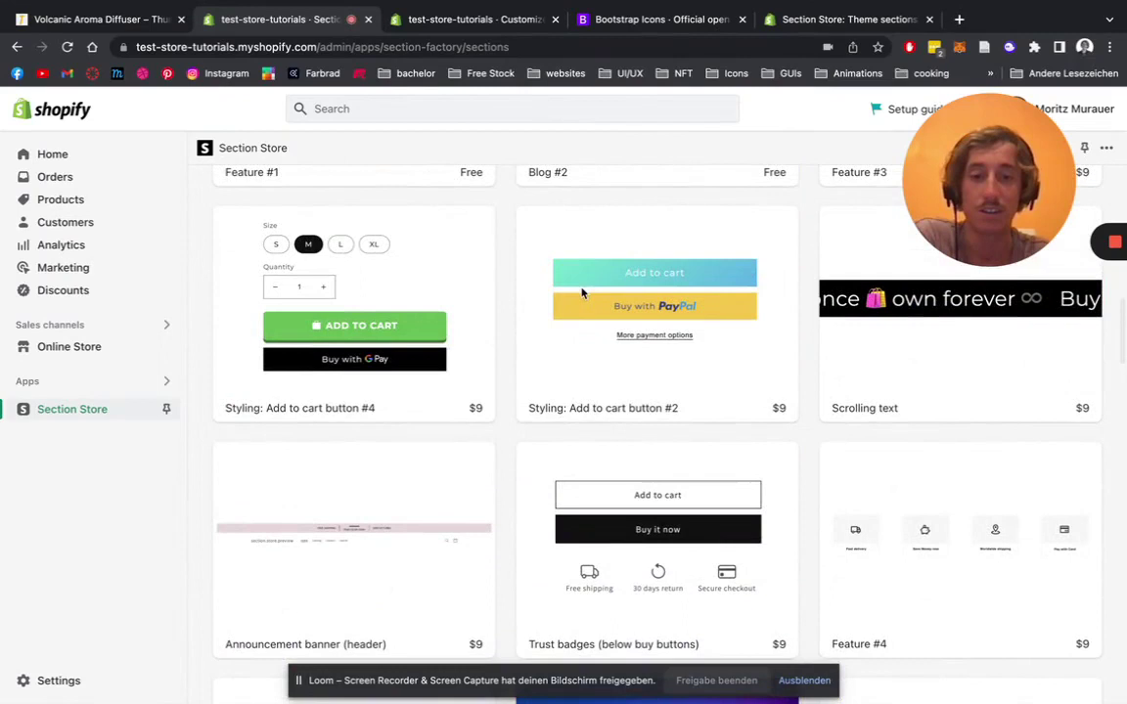
pyautogui.scroll(-1, 587, 529)
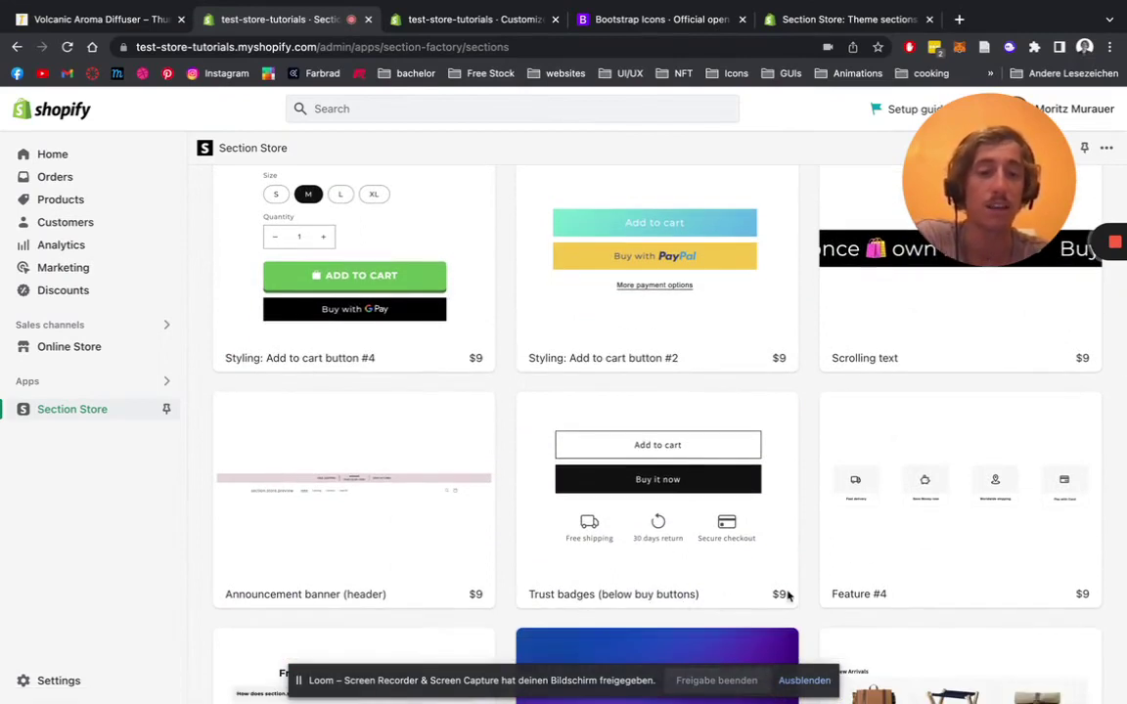
pyautogui.click(692, 458)
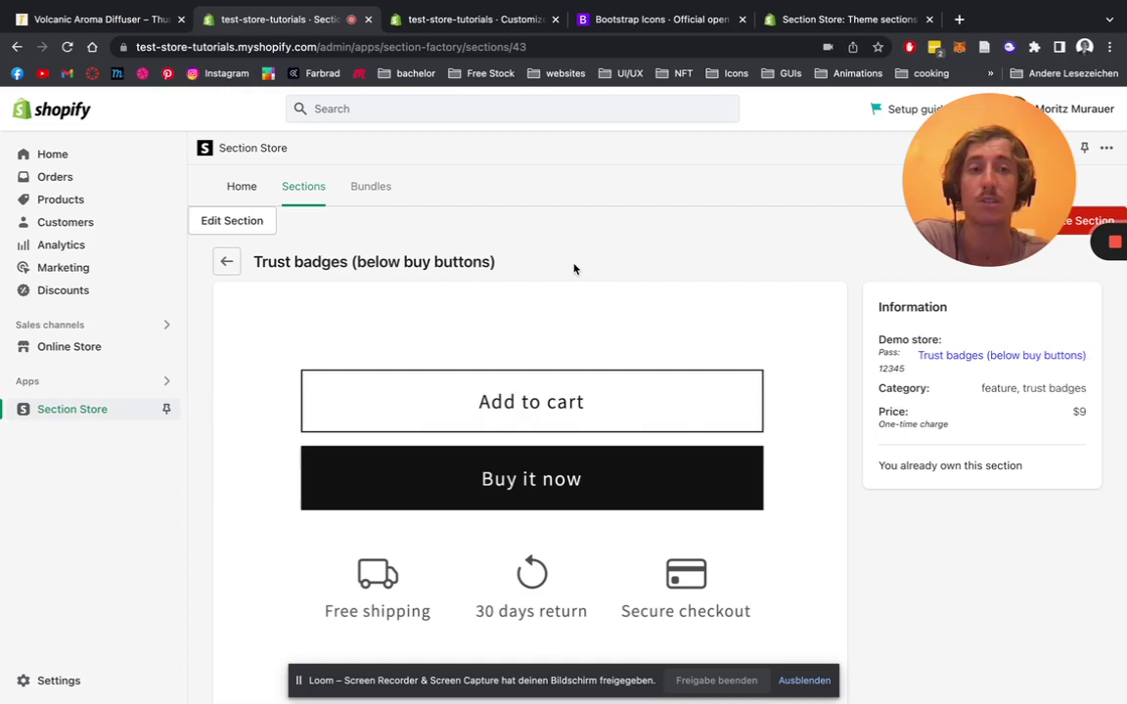
# Step: Return to the owned sections and check which themes Trust badges (below buy buttons) can be added to
pyautogui.click(250, 193)
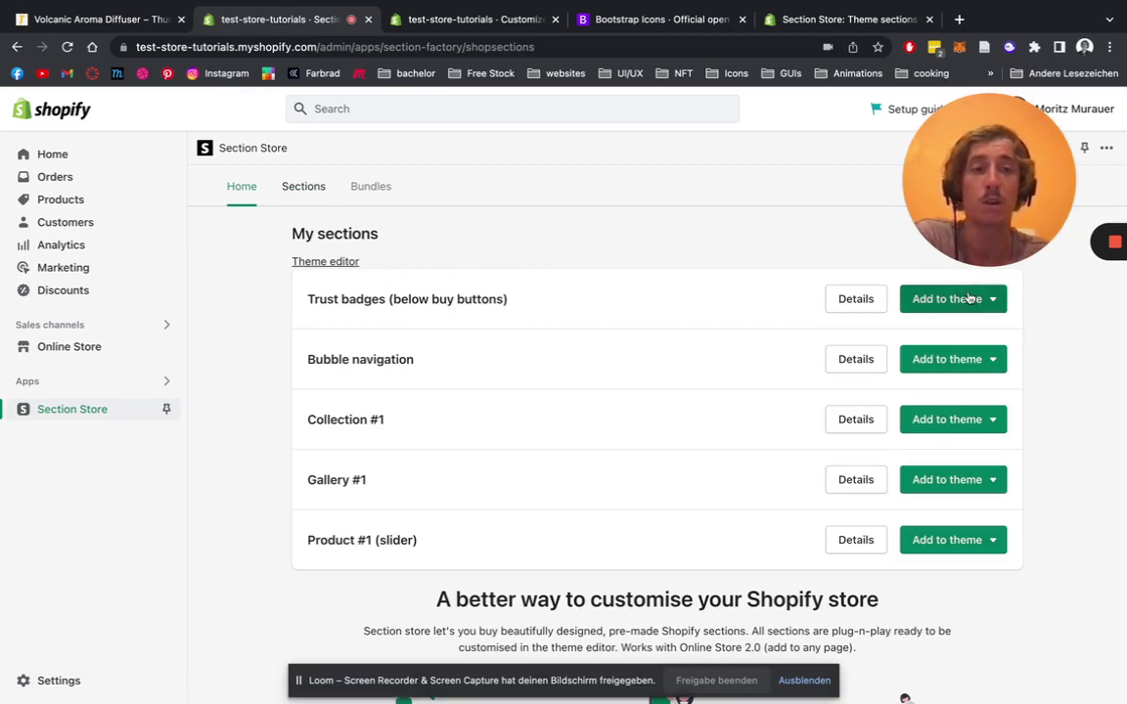
pyautogui.click(969, 298)
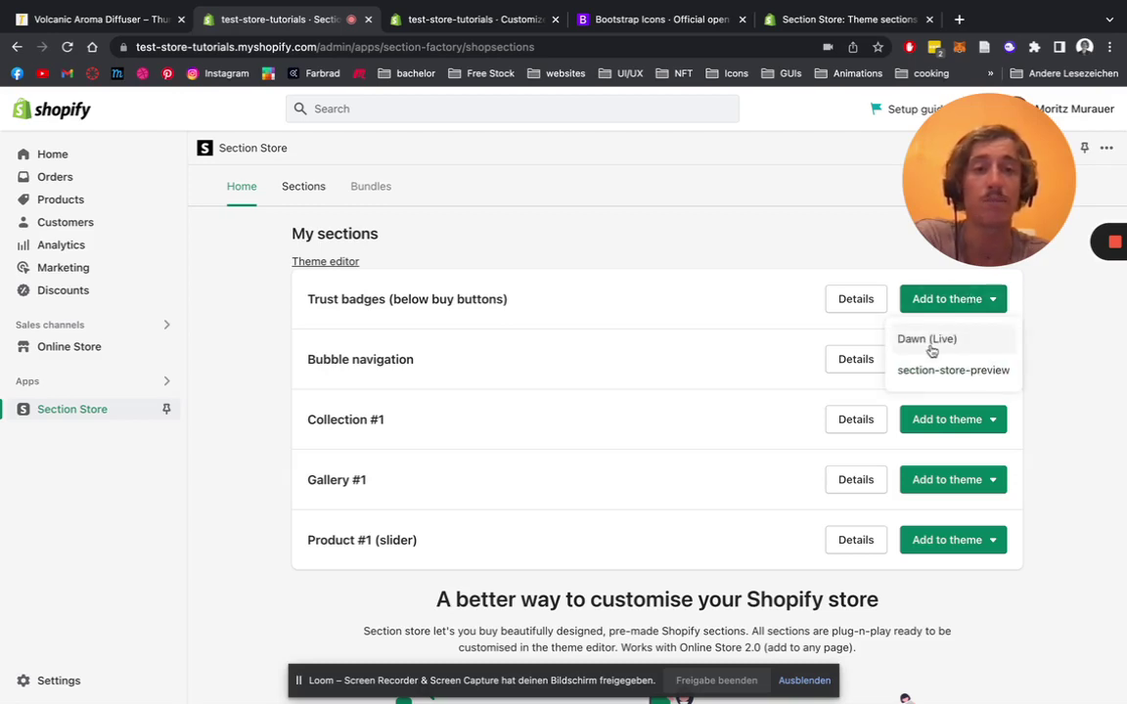
pyautogui.click(627, 244)
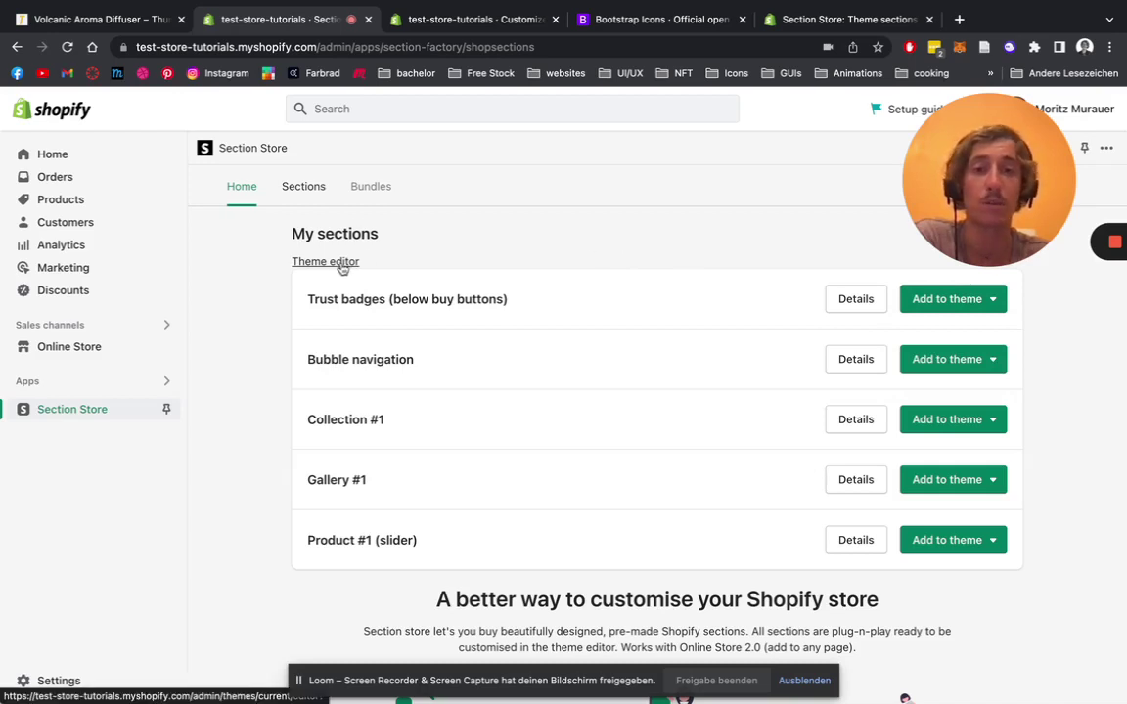
# Step: Switch to the Dawn theme editor and open the Default product template
pyautogui.click(403, 22)
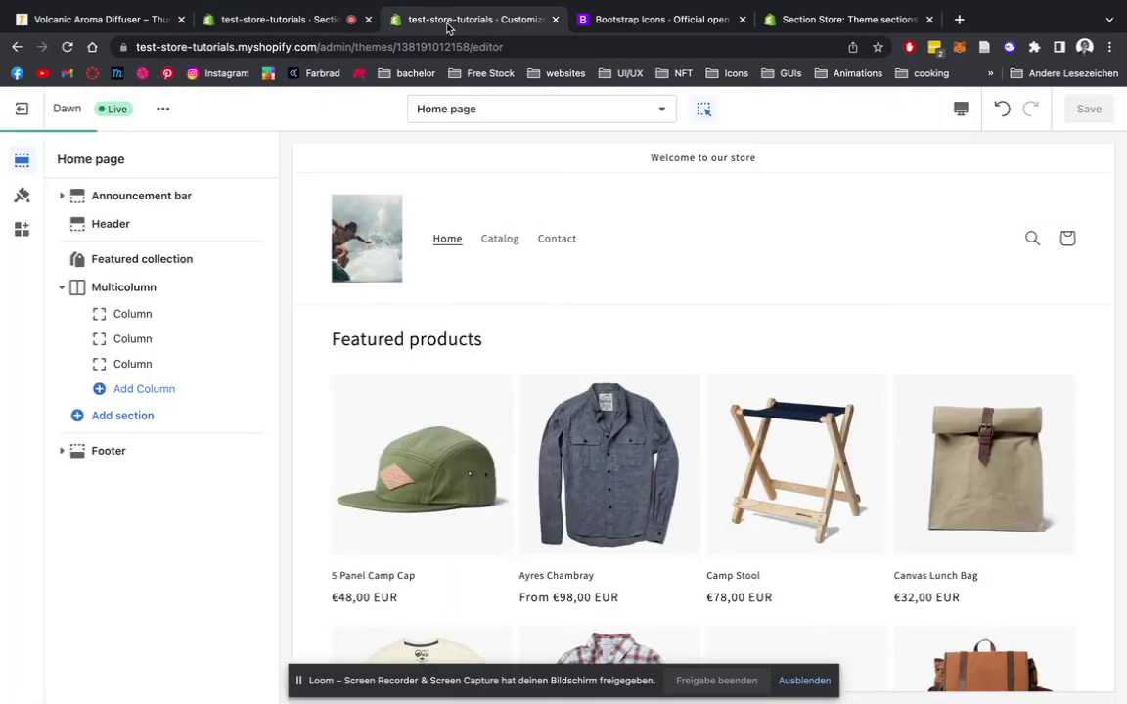
pyautogui.click(556, 111)
pyautogui.click(492, 232)
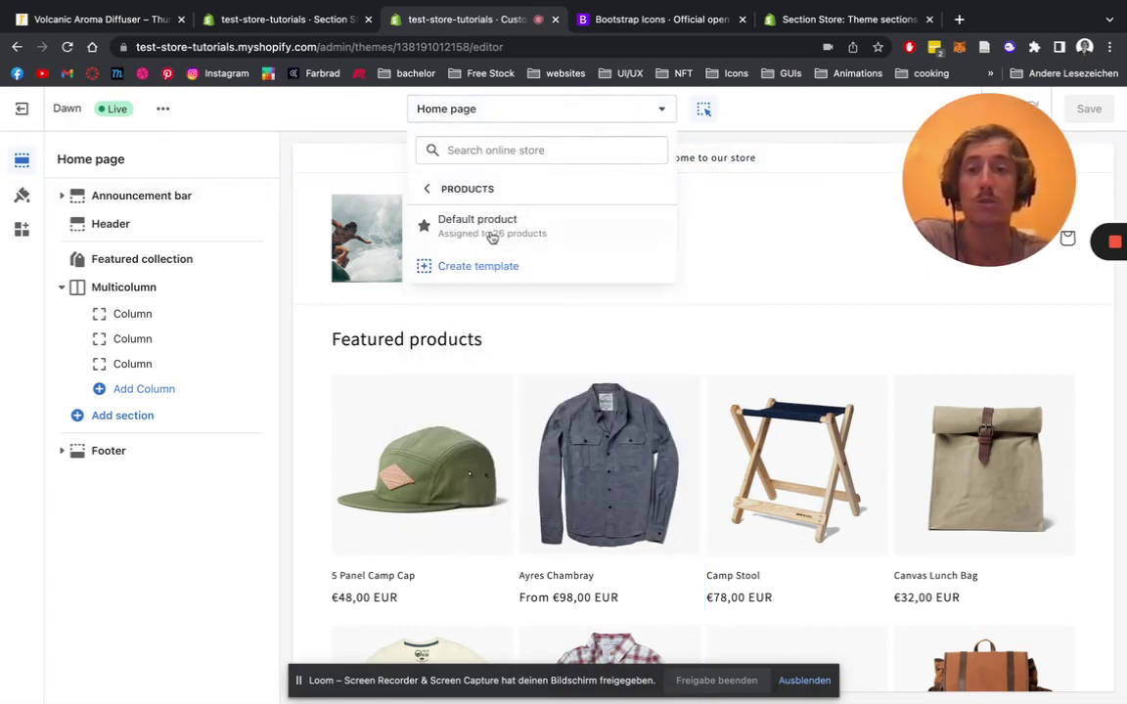
pyautogui.click(489, 230)
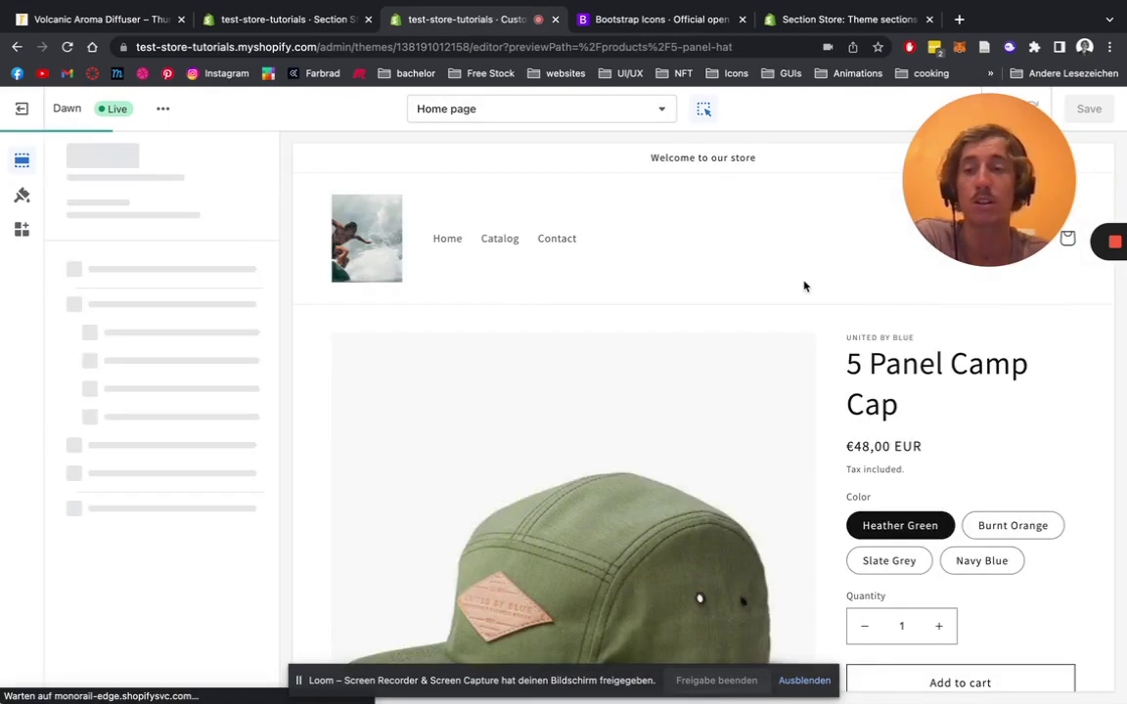
# Step: Add the SS - Trust badges section to the product template and save the changes
pyautogui.scroll(-3, 804, 285)
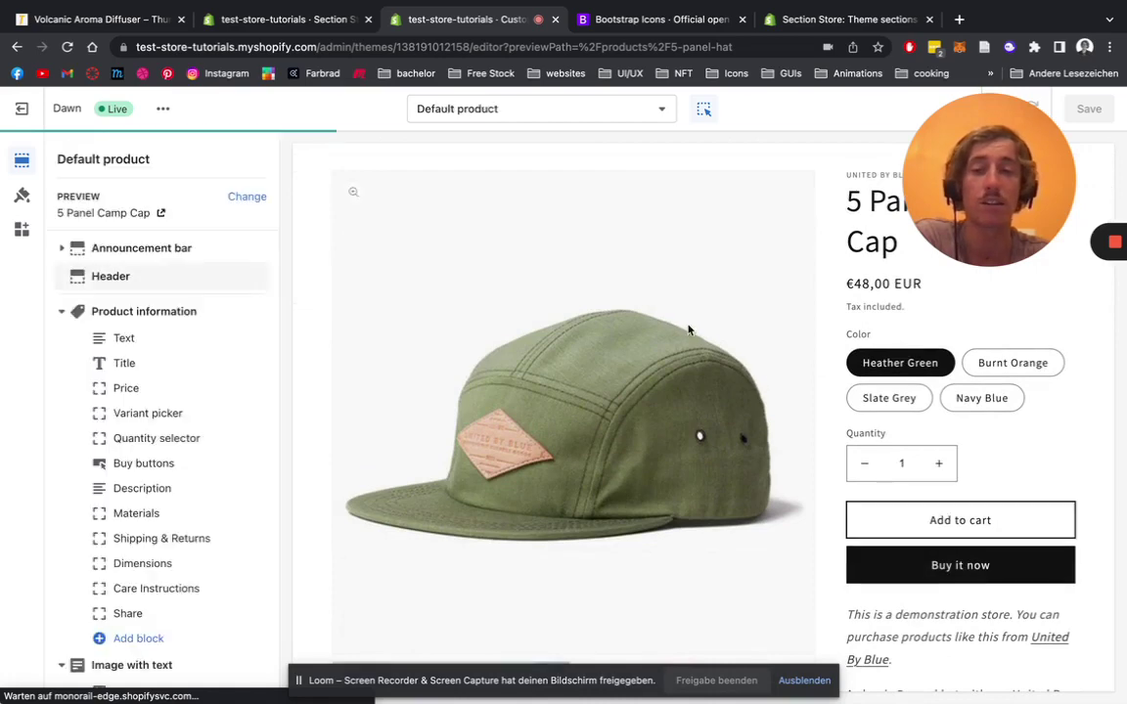
pyautogui.scroll(-5, 152, 396)
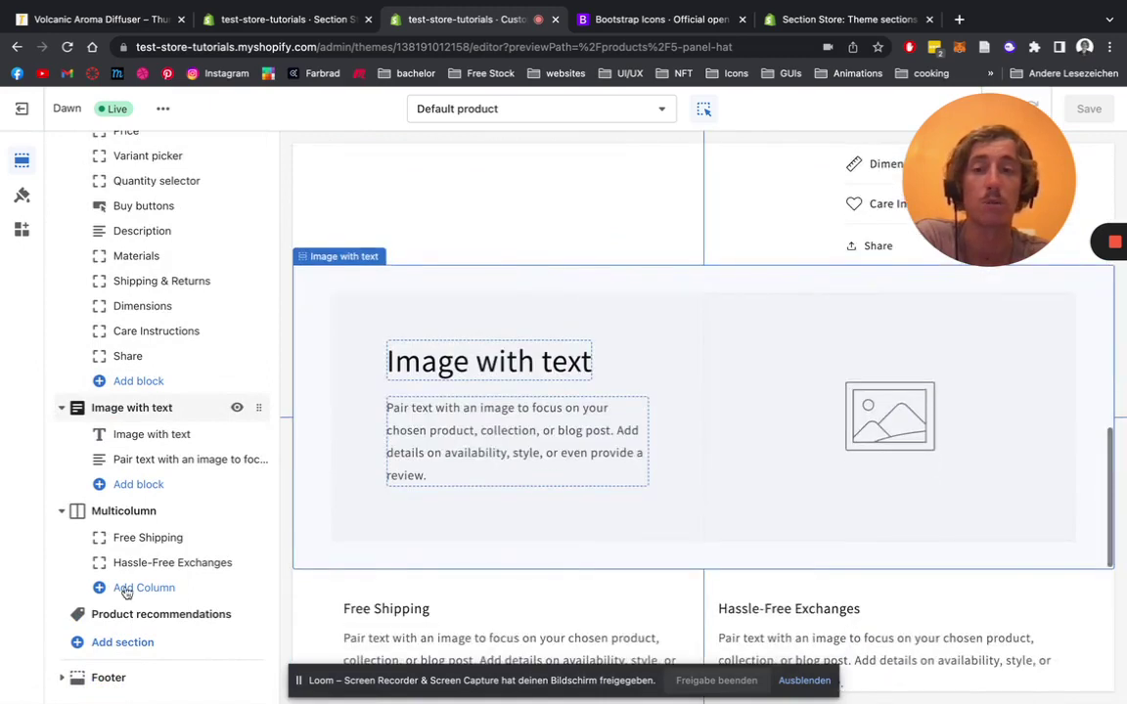
pyautogui.click(137, 646)
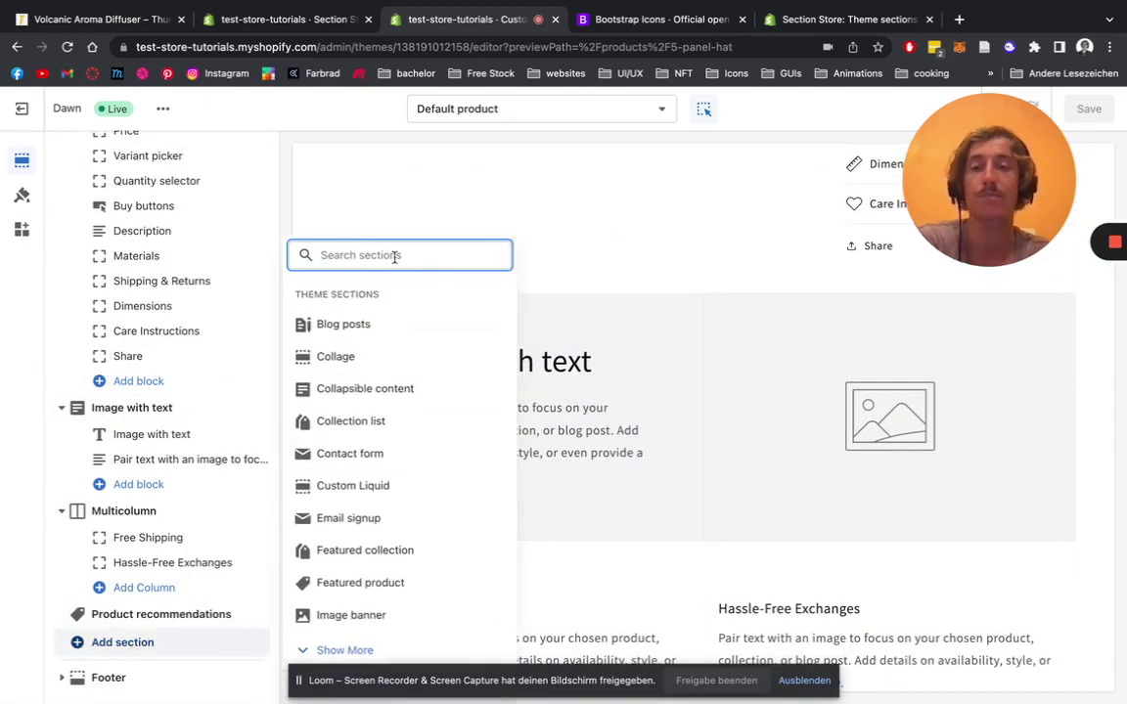
pyautogui.write('ss')
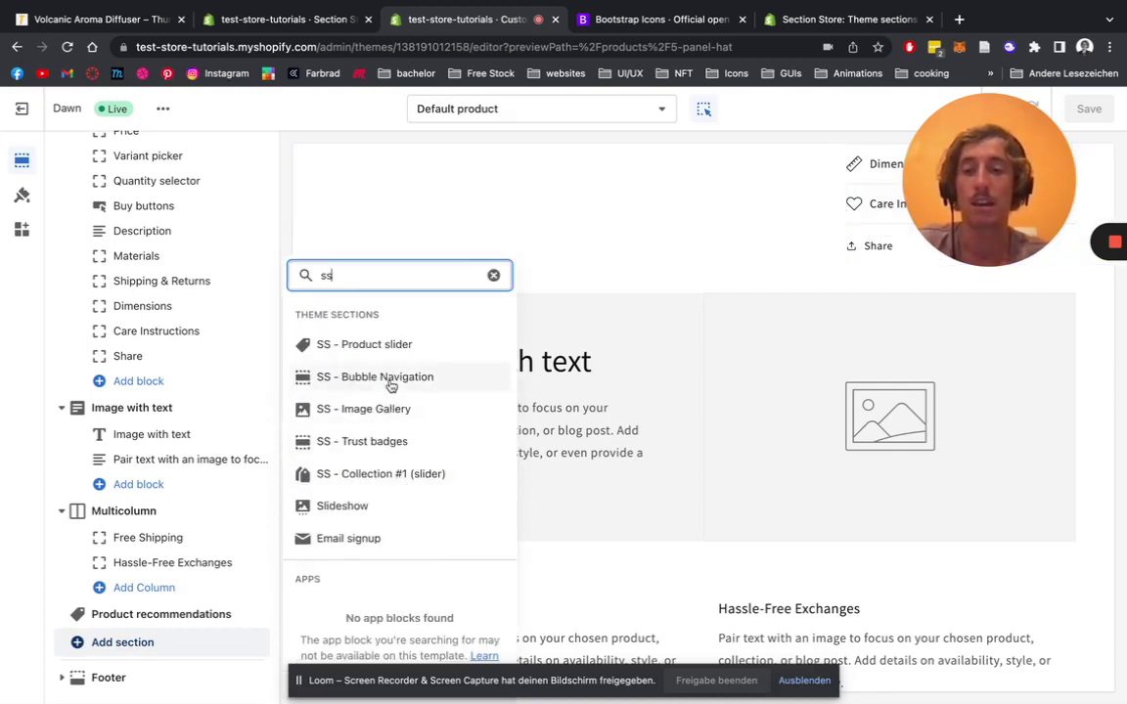
pyautogui.click(389, 446)
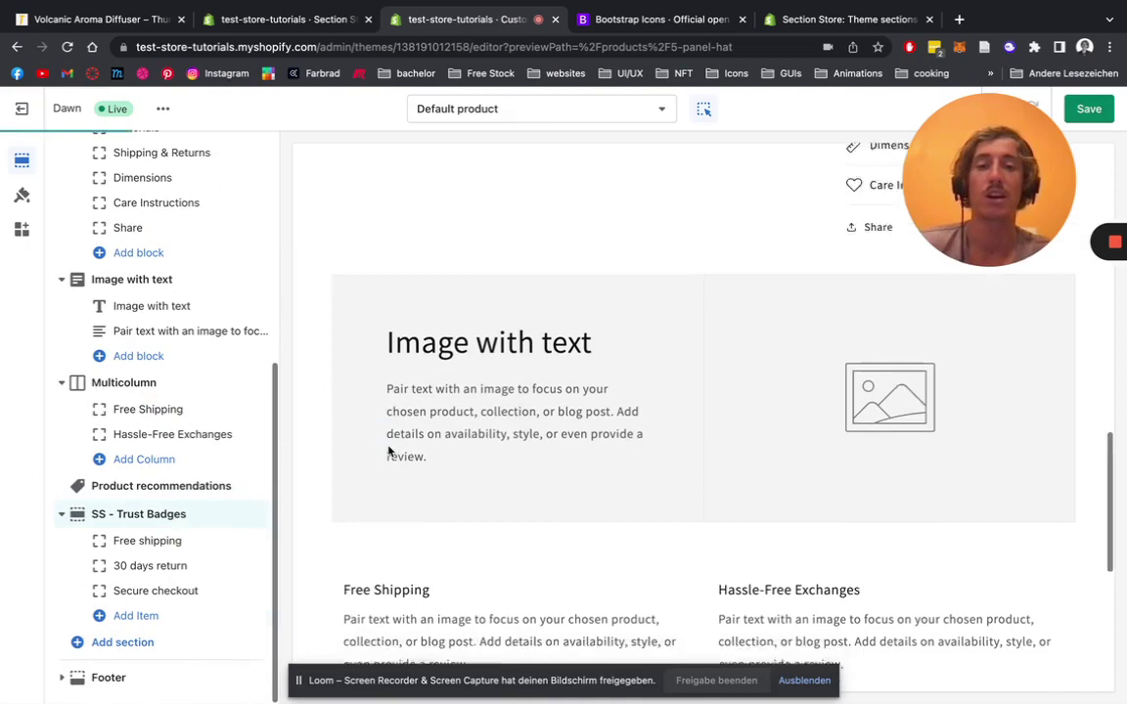
pyautogui.scroll(15, 731, 322)
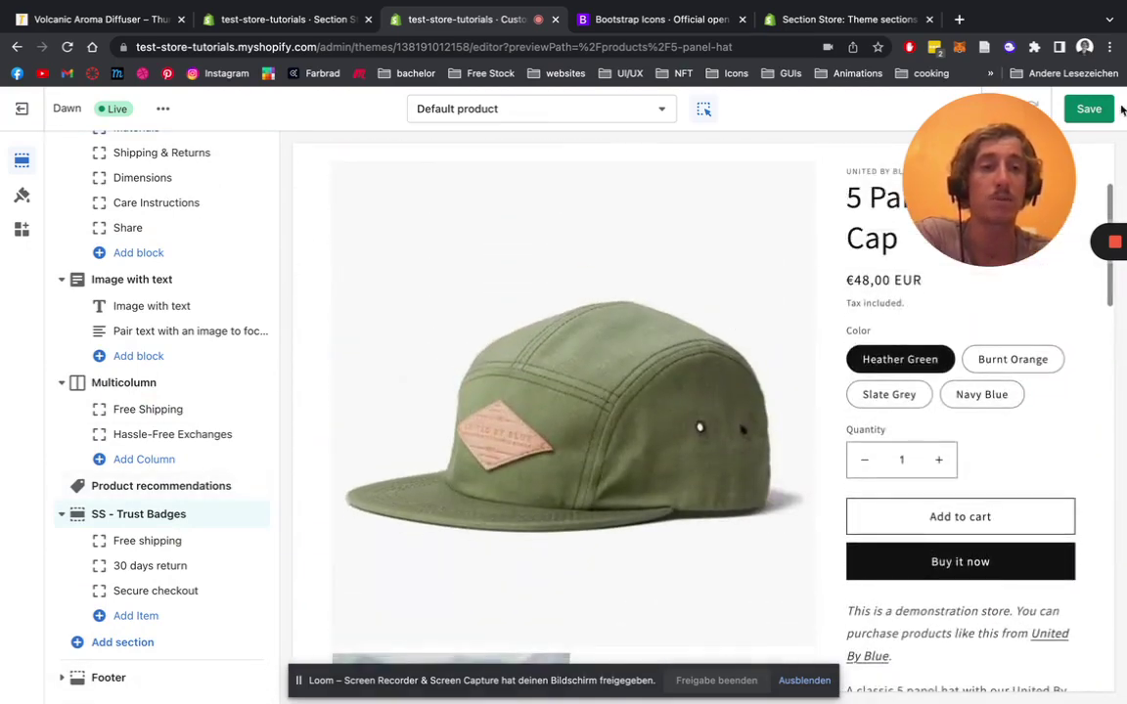
pyautogui.click(1089, 109)
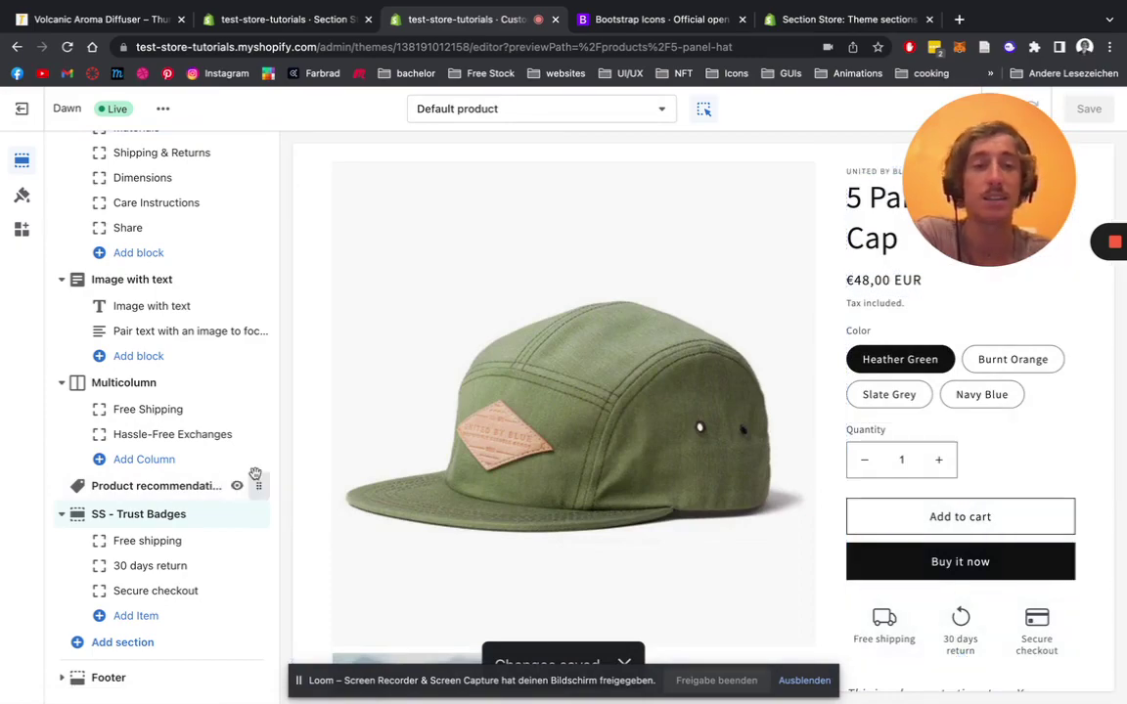
# Step: Try background color #BE7272 on the SS - Trust Badges section and settle on #FFFFFF
pyautogui.moveTo(236, 480)
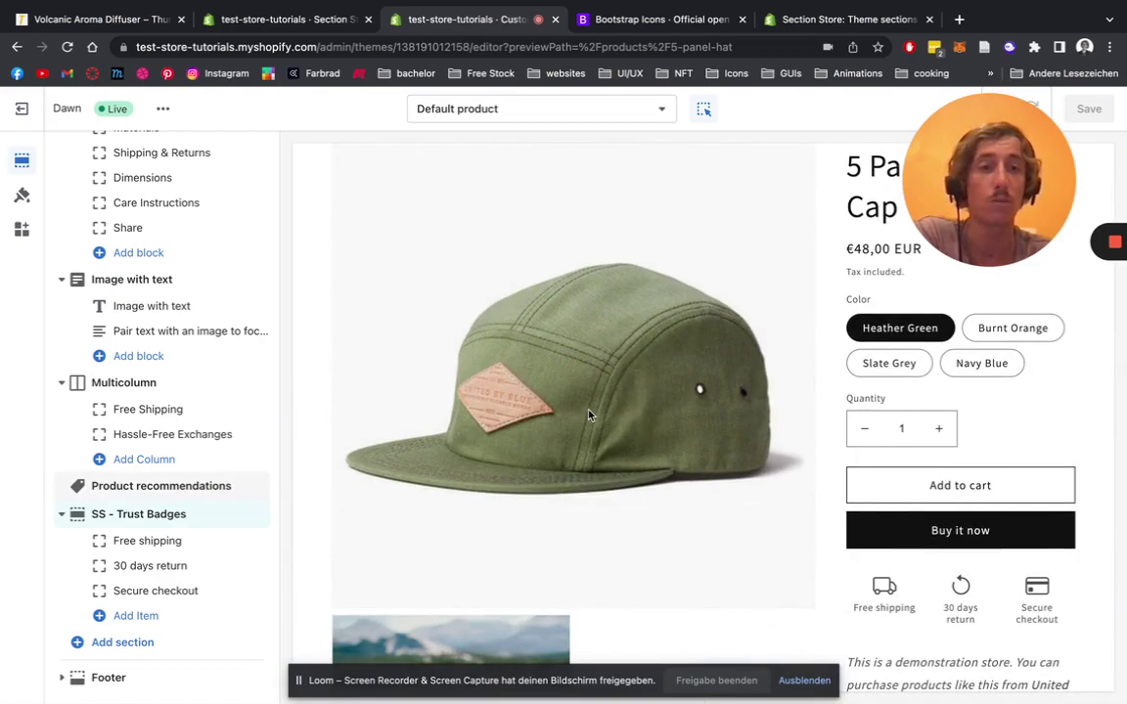
pyautogui.click(140, 524)
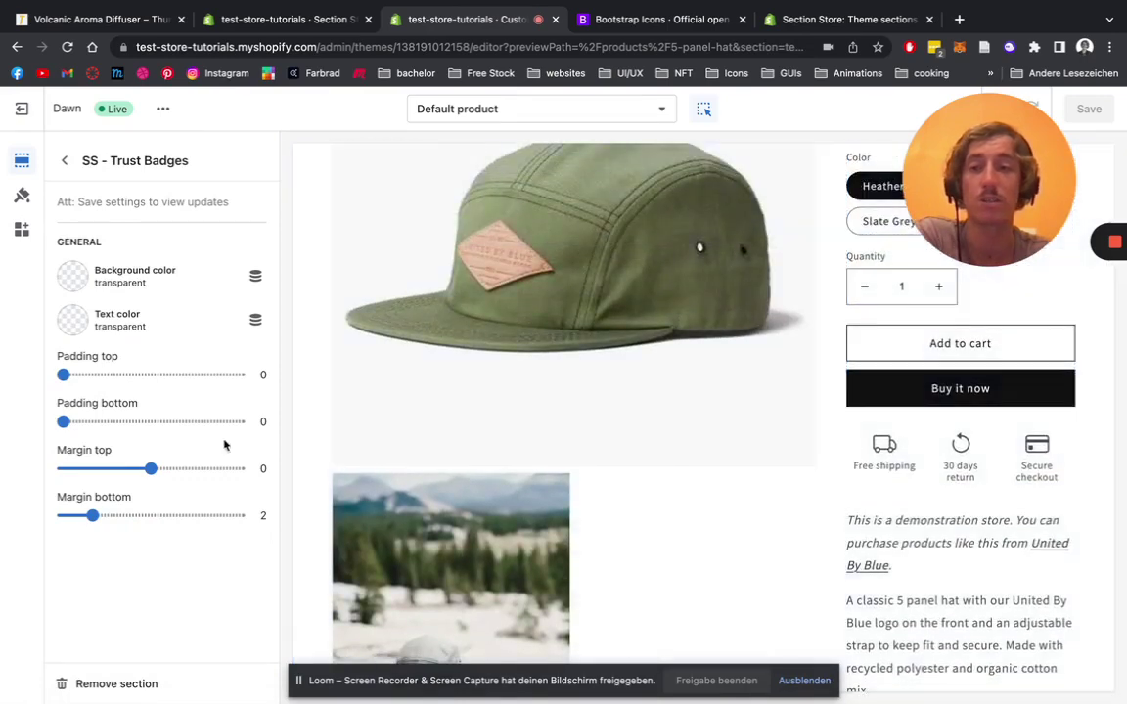
pyautogui.click(72, 275)
pyautogui.moveTo(105, 334); pyautogui.dragTo(114, 335)
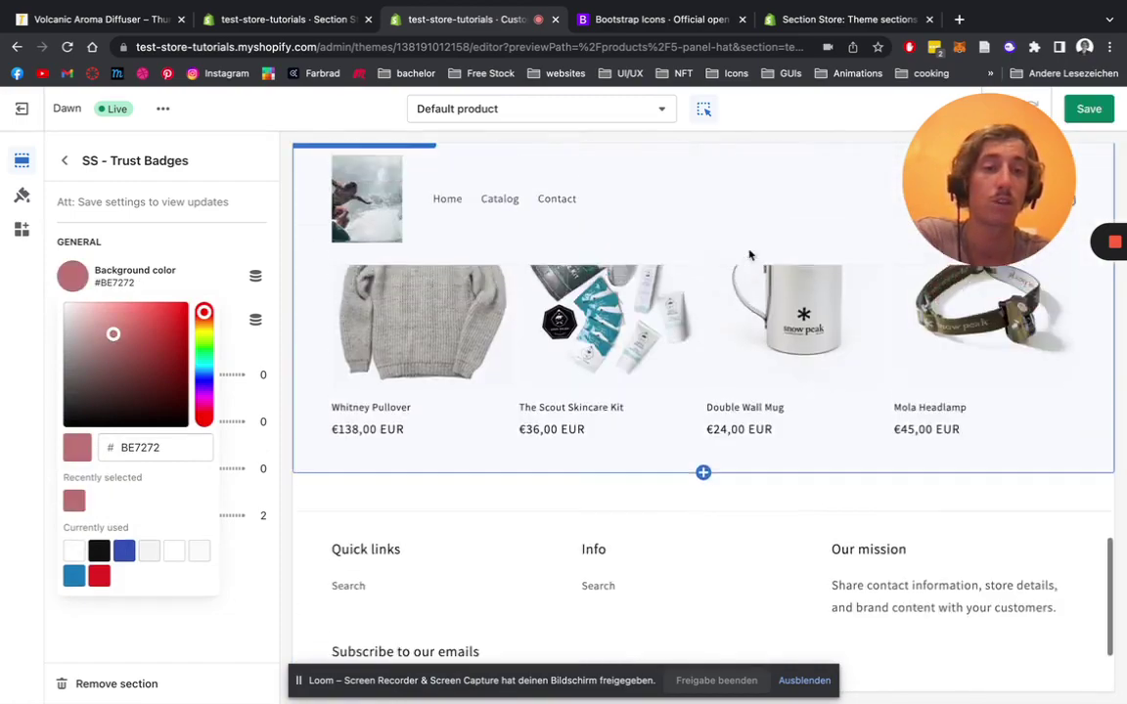
pyautogui.scroll(3, 749, 255)
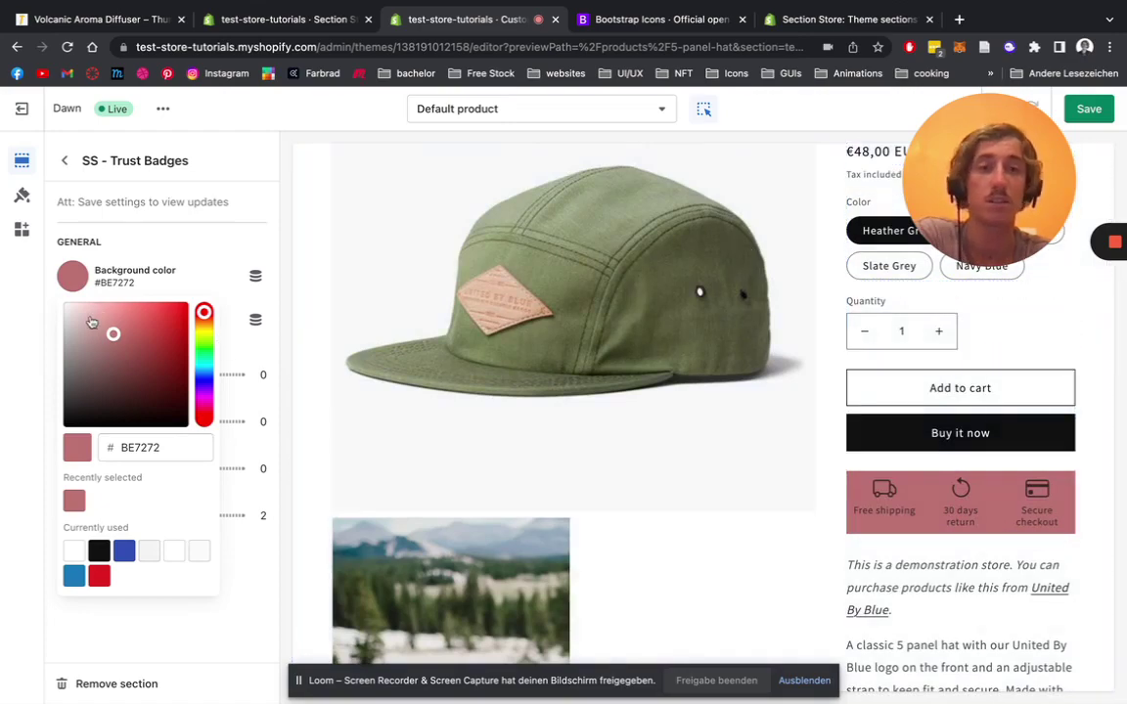
pyautogui.moveTo(91, 322); pyautogui.dragTo(35, 288)
pyautogui.click(29, 286)
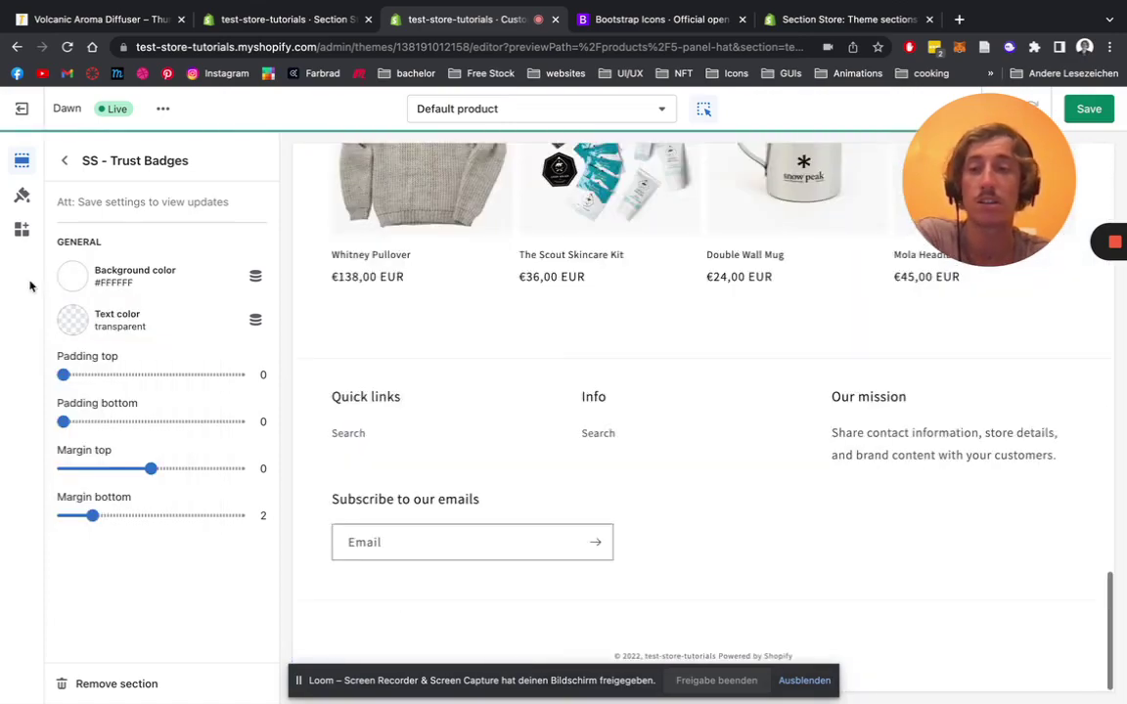
# Step: Set the text color of the SS - Trust Badges section to #EA6464 and return to the template's section list
pyautogui.click(74, 322)
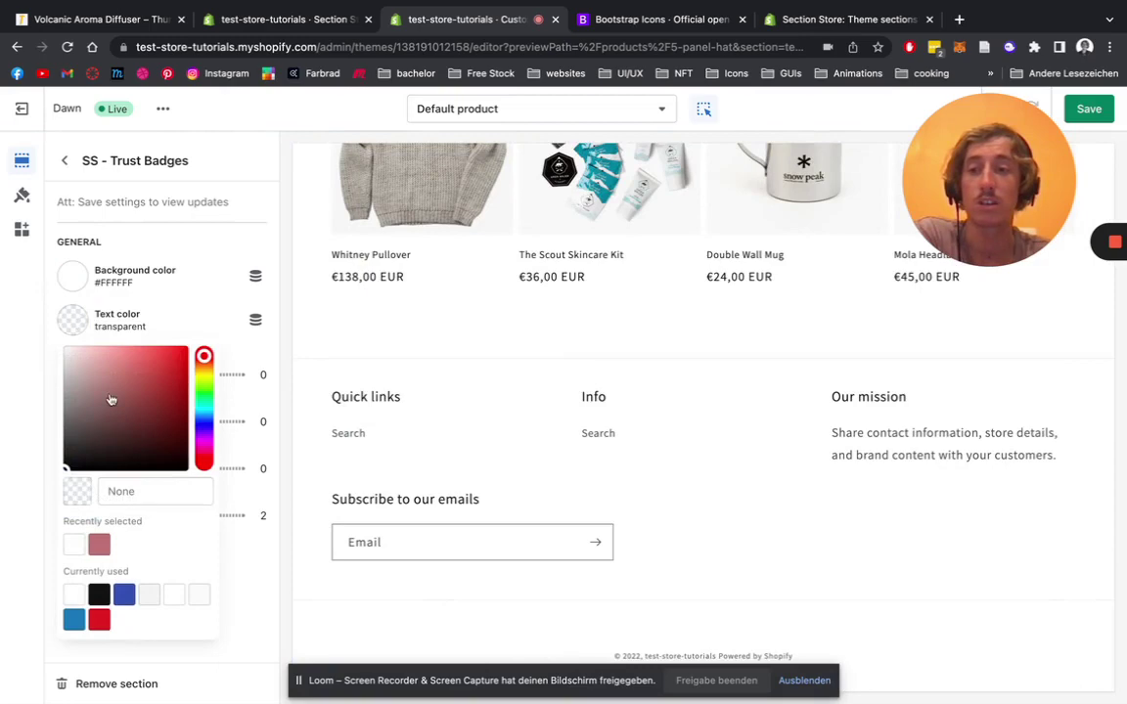
pyautogui.click(136, 359)
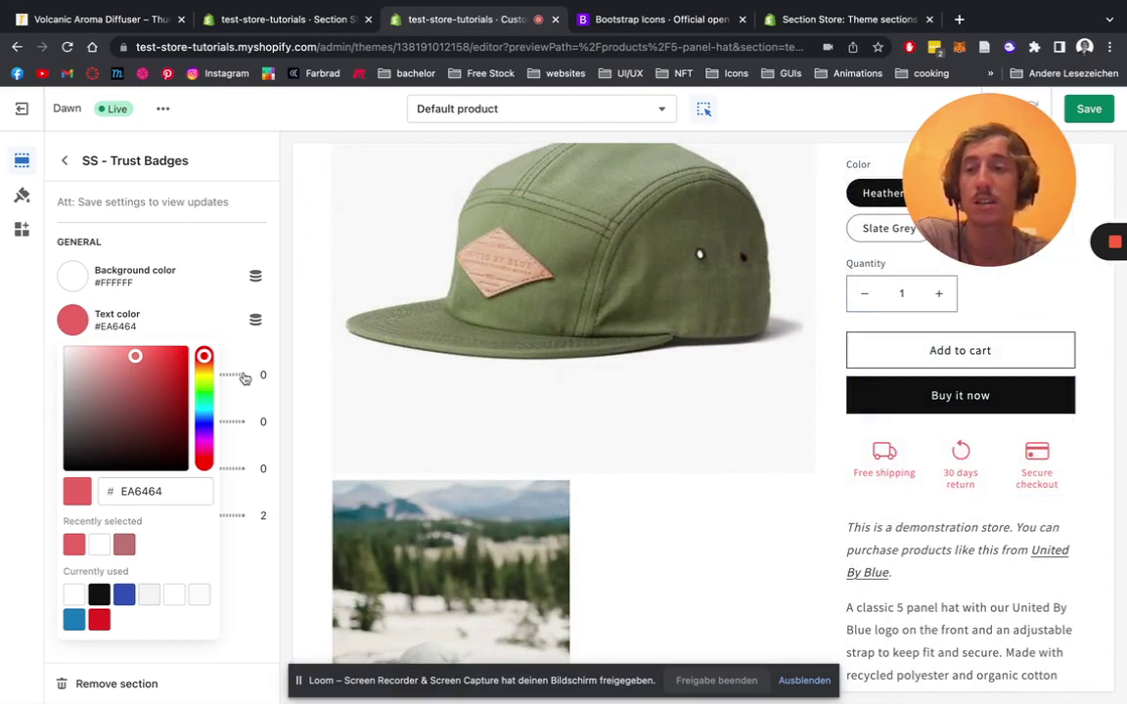
pyautogui.click(284, 313)
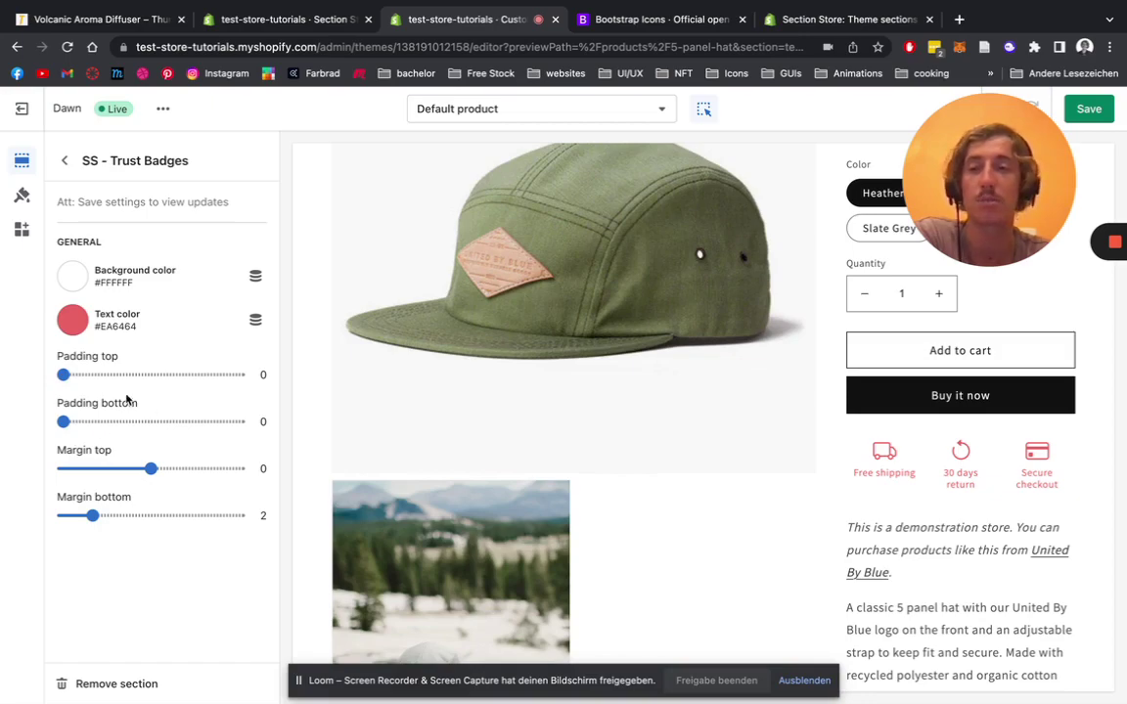
pyautogui.click(65, 160)
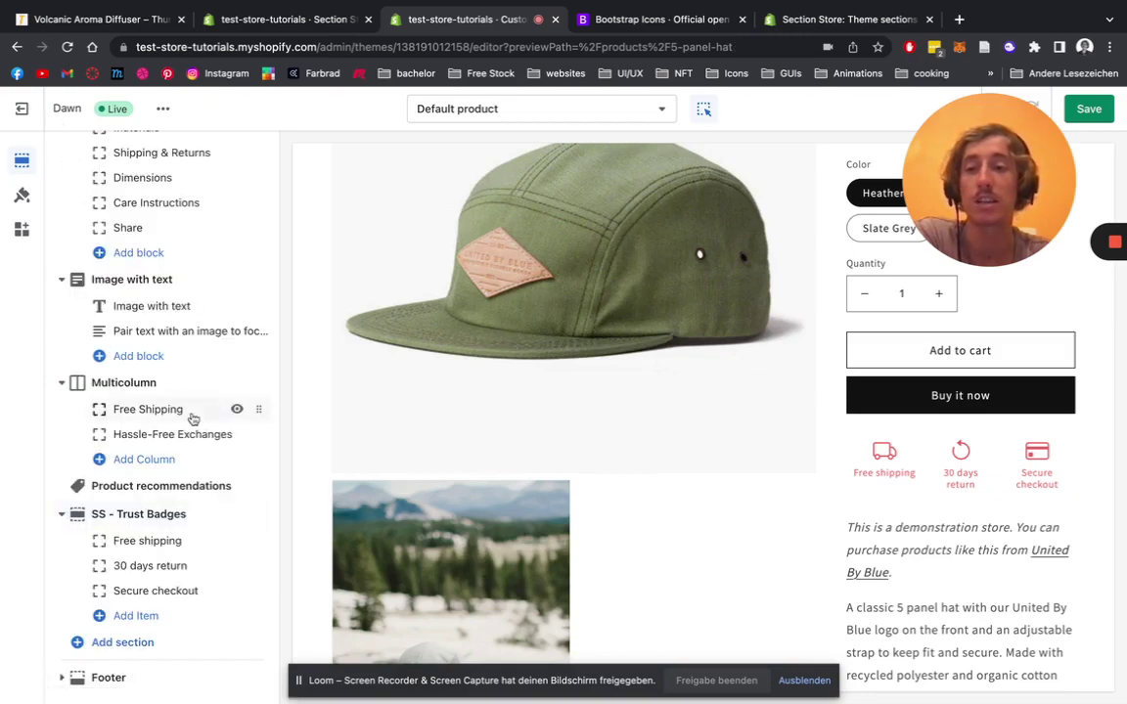
# Step: Open the Free shipping item of the SS - Trust Badges section and review its icon code, text and preview badge
pyautogui.click(149, 541)
pyautogui.scroll(-2, 149, 409)
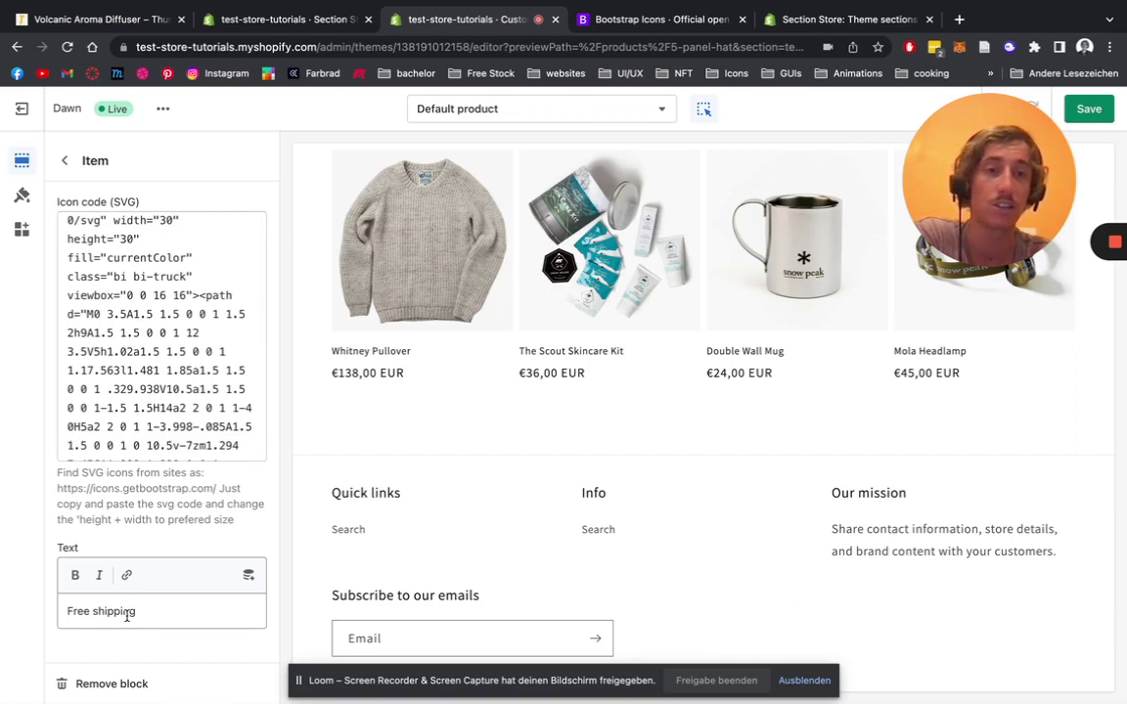
pyautogui.scroll(2, 145, 300)
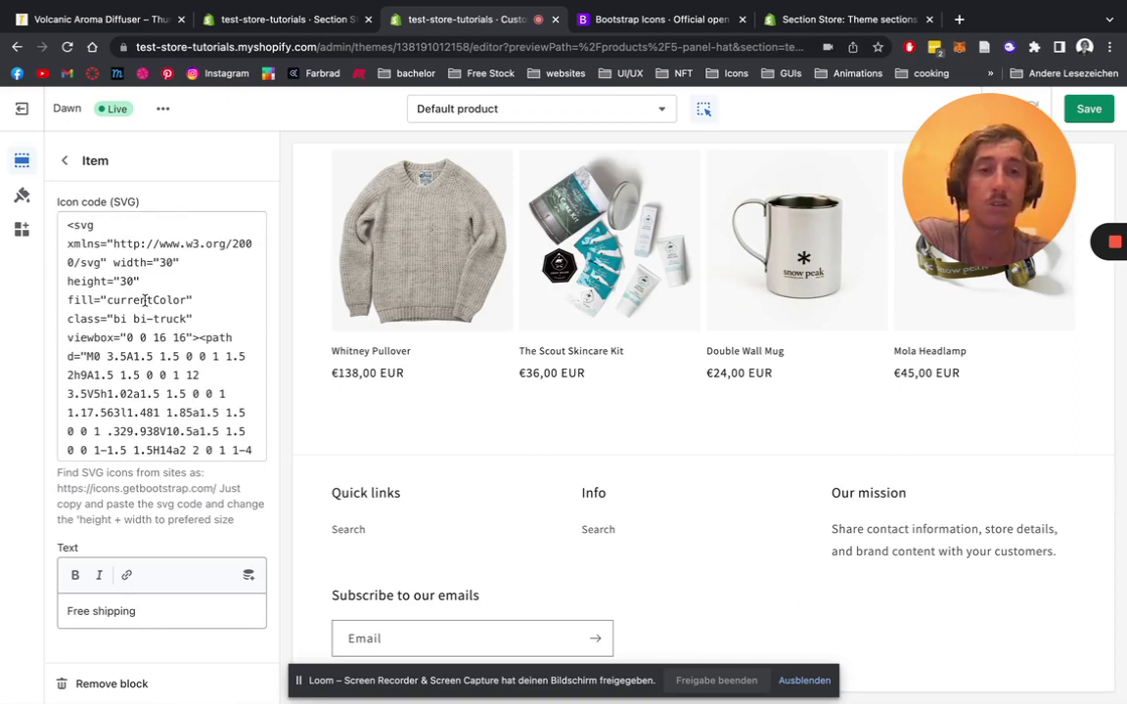
pyautogui.scroll(5, 791, 330)
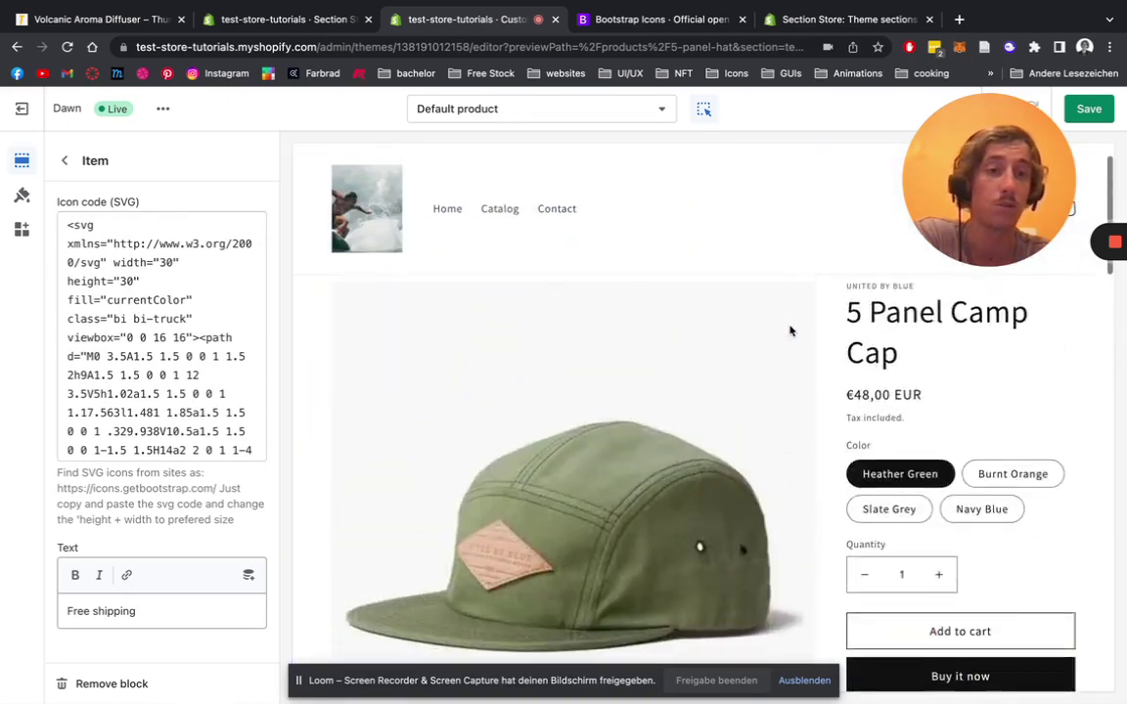
pyautogui.scroll(-3, 791, 331)
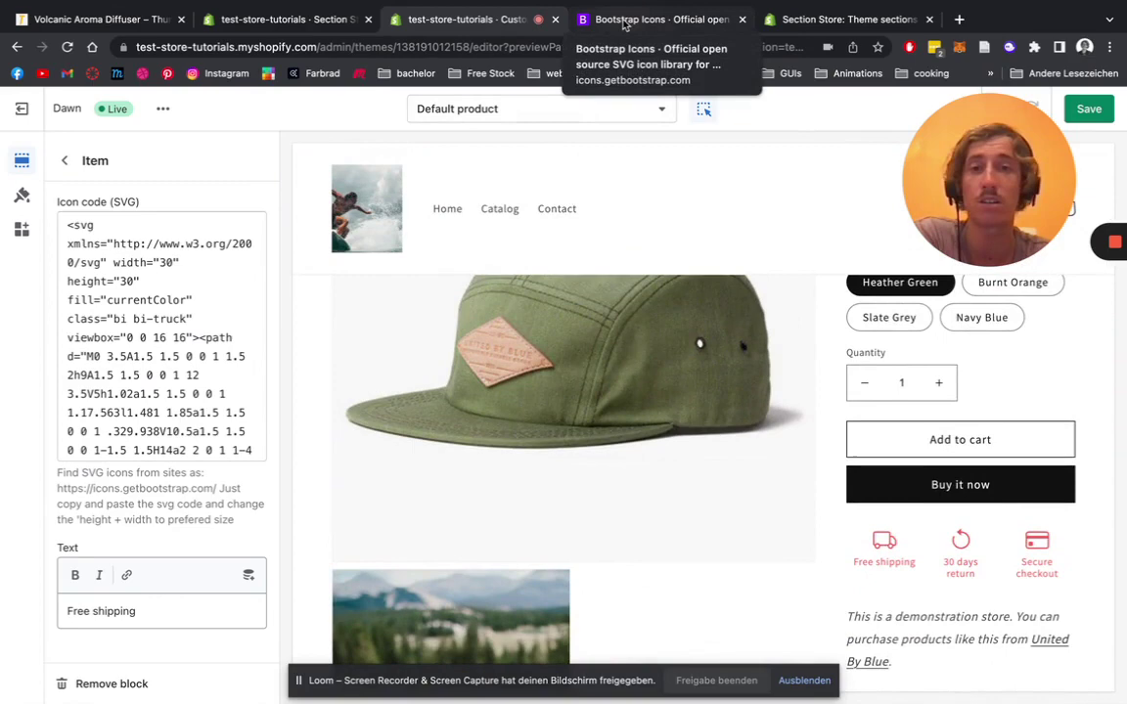
# Step: Switch to the Bootstrap Icons site and filter the icon library for "baske"
pyautogui.click(624, 20)
pyautogui.scroll(-2, 687, 502)
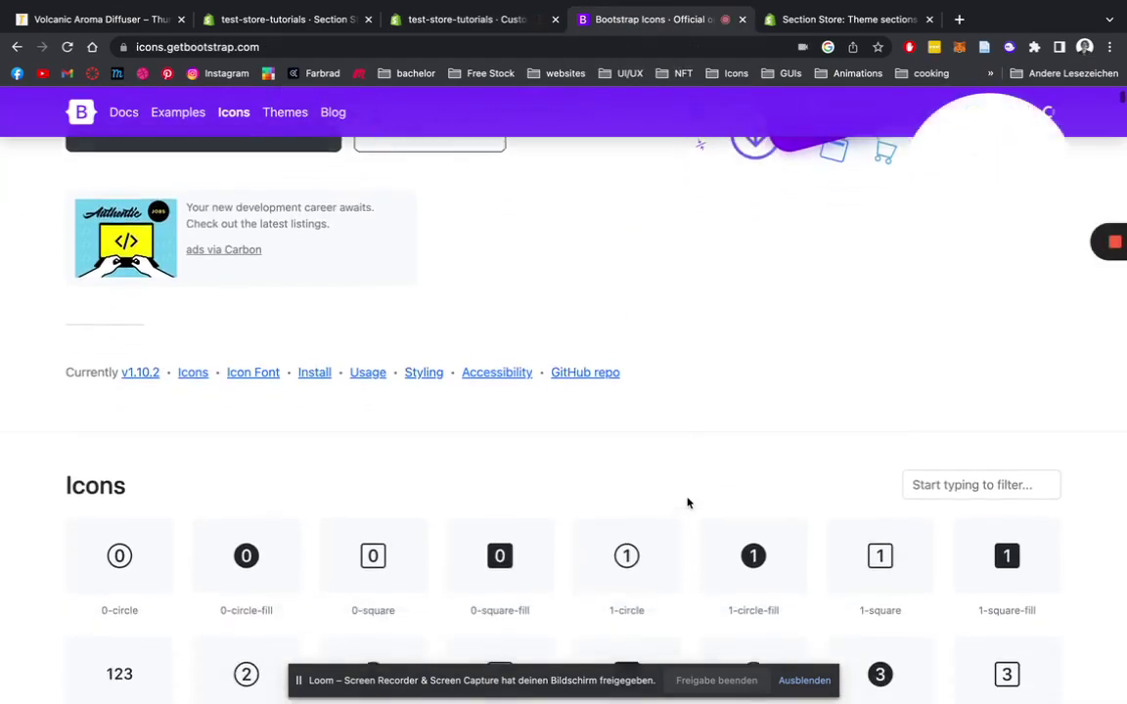
pyautogui.scroll(-6, 742, 370)
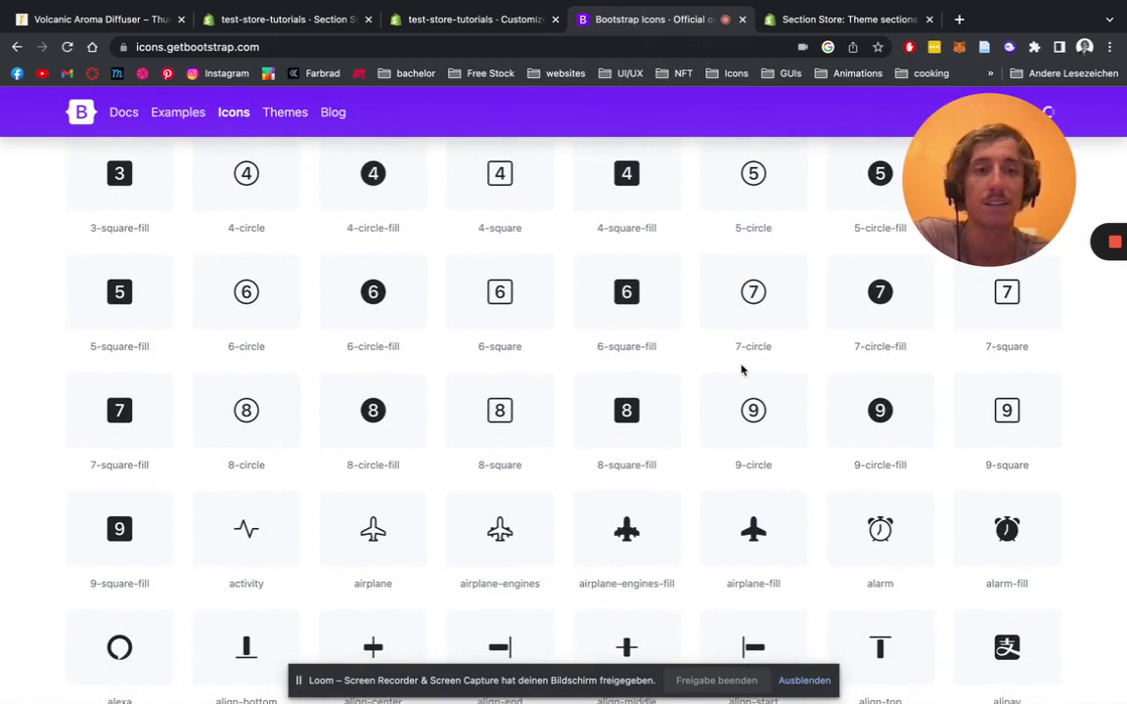
pyautogui.scroll(5, 742, 370)
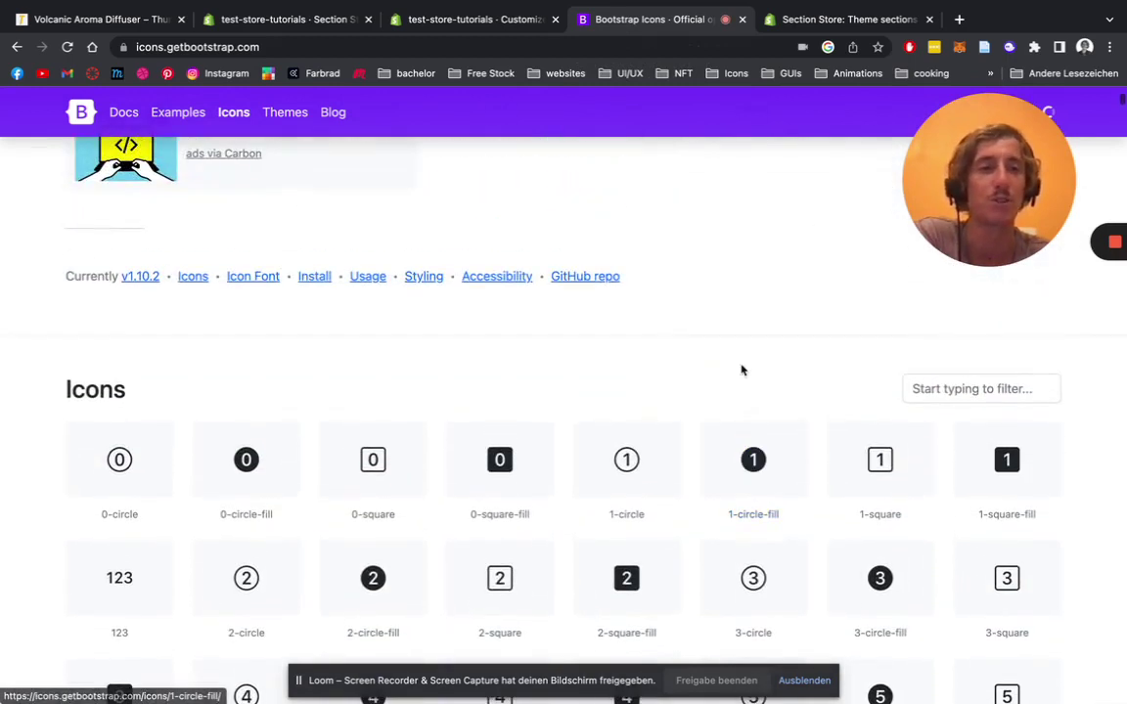
pyautogui.click(931, 385)
pyautogui.write('bas')
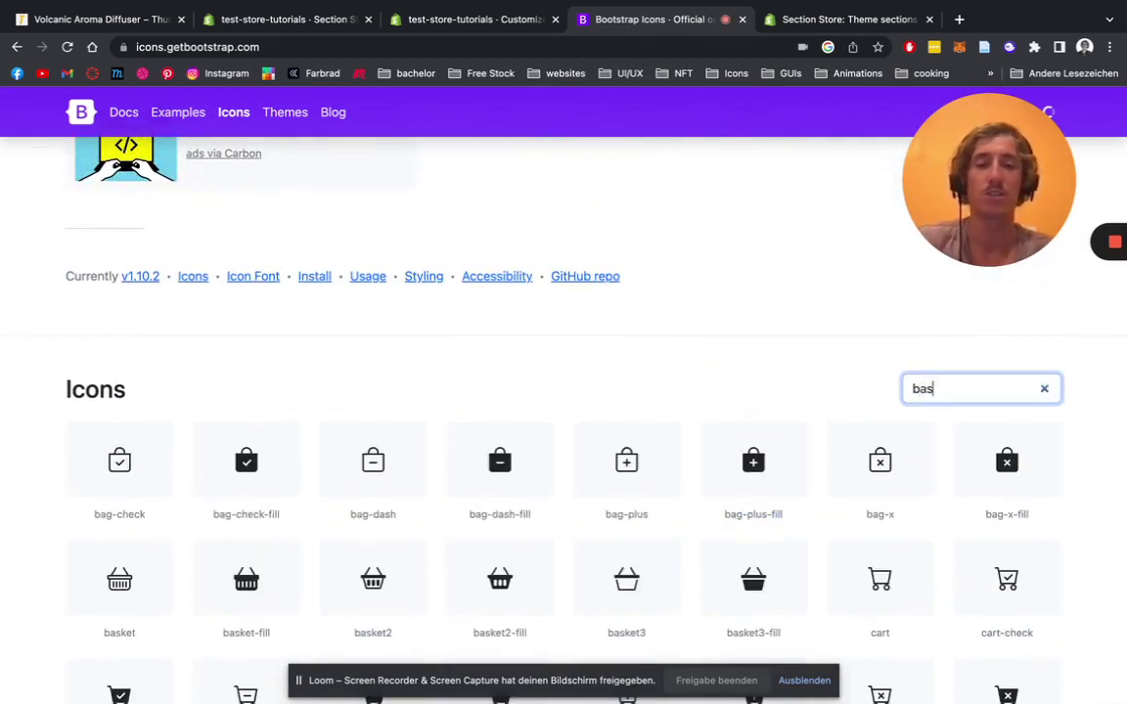
pyautogui.write('ke')
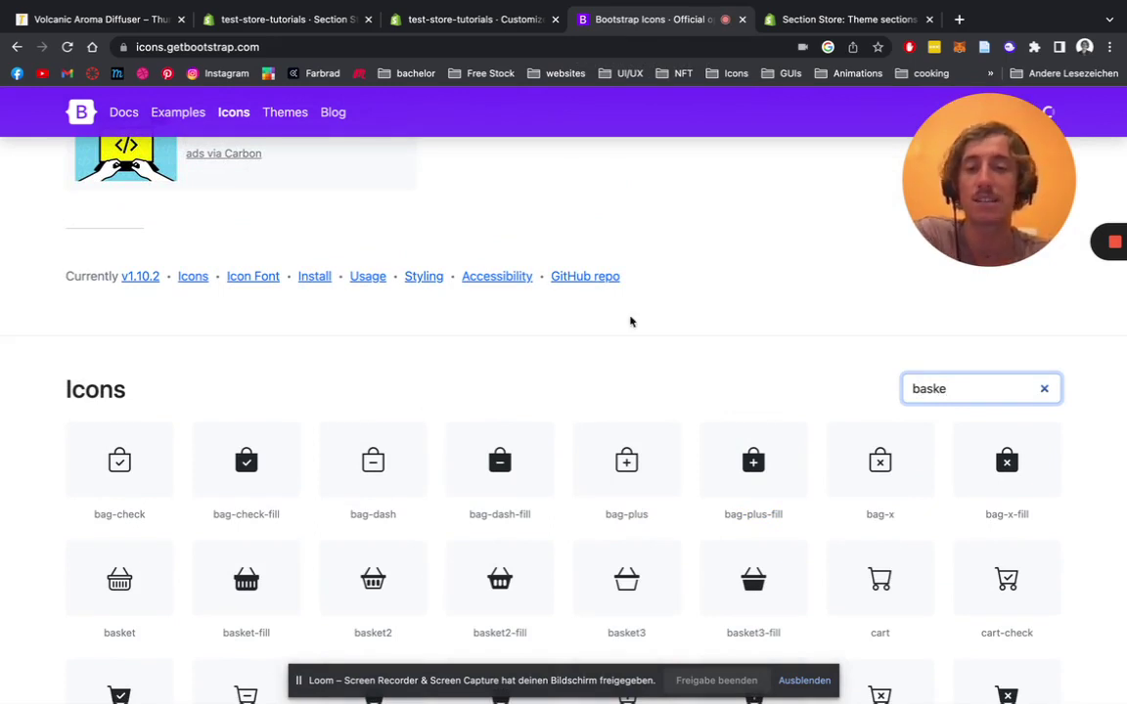
# Step: Open the basket3-fill icon and copy its SVG HTML code
pyautogui.scroll(-1, 631, 322)
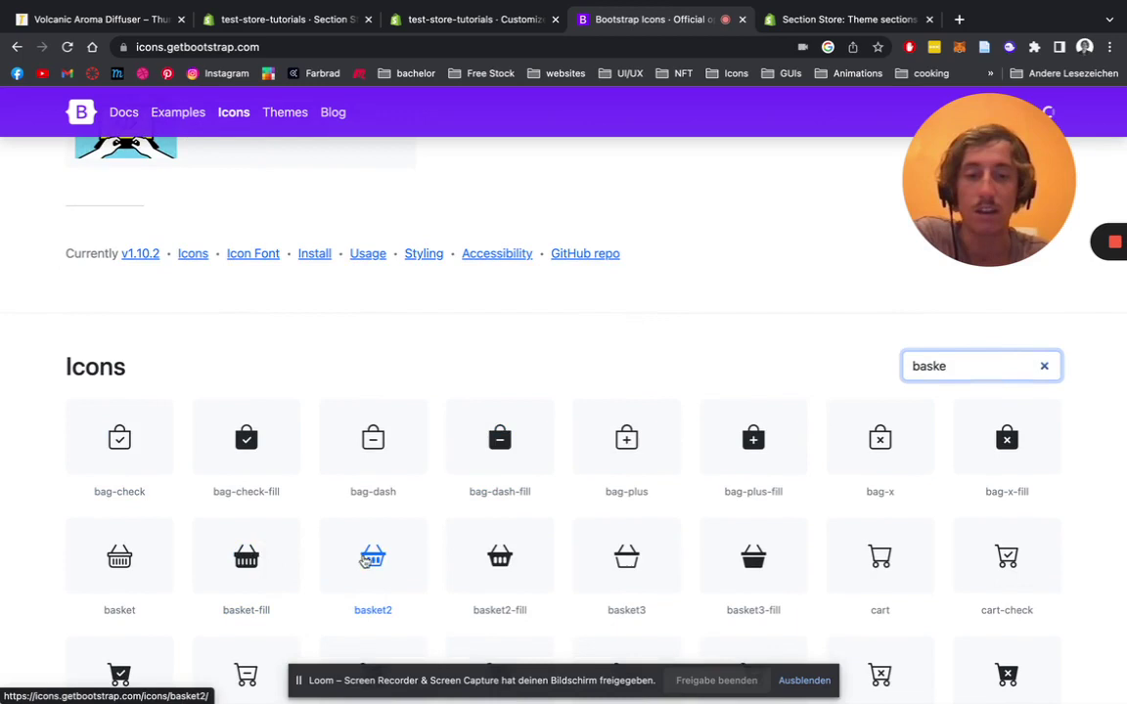
pyautogui.click(762, 561)
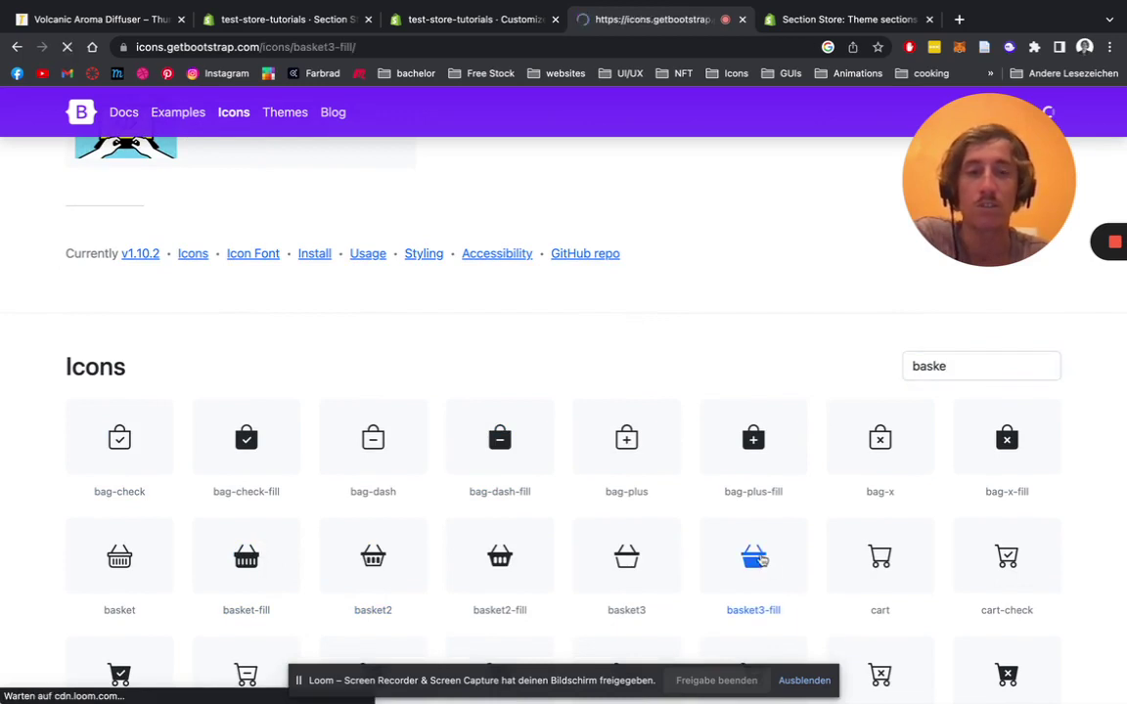
pyautogui.scroll(-2, 722, 206)
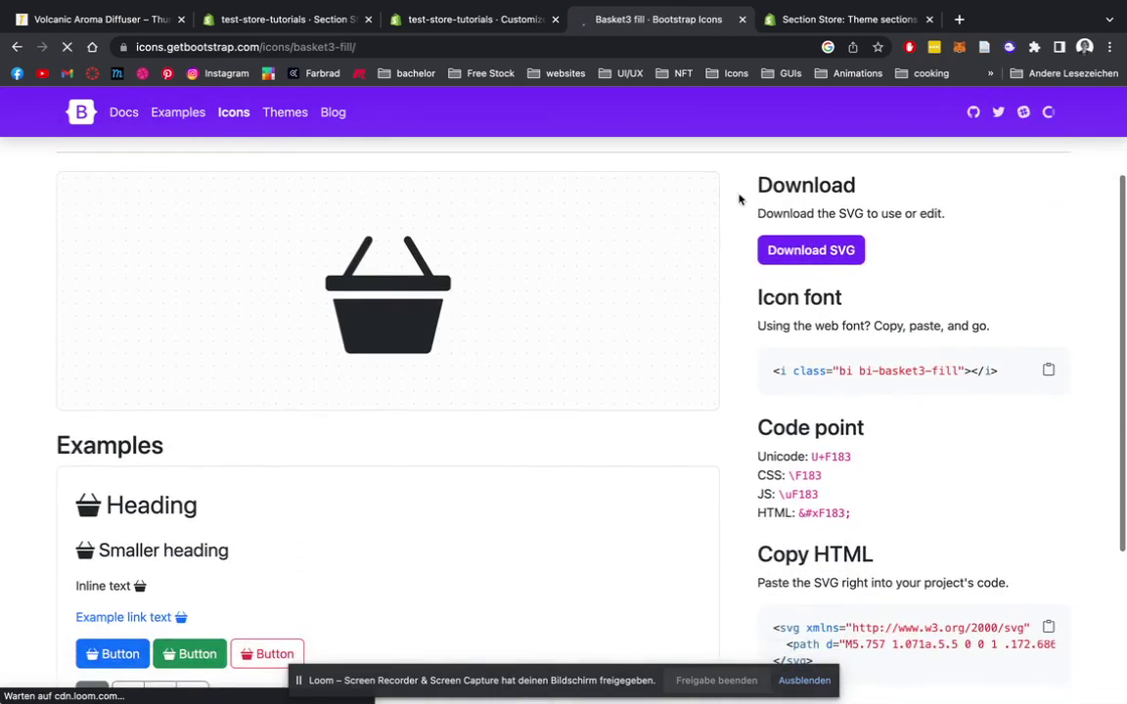
pyautogui.scroll(-3, 1031, 347)
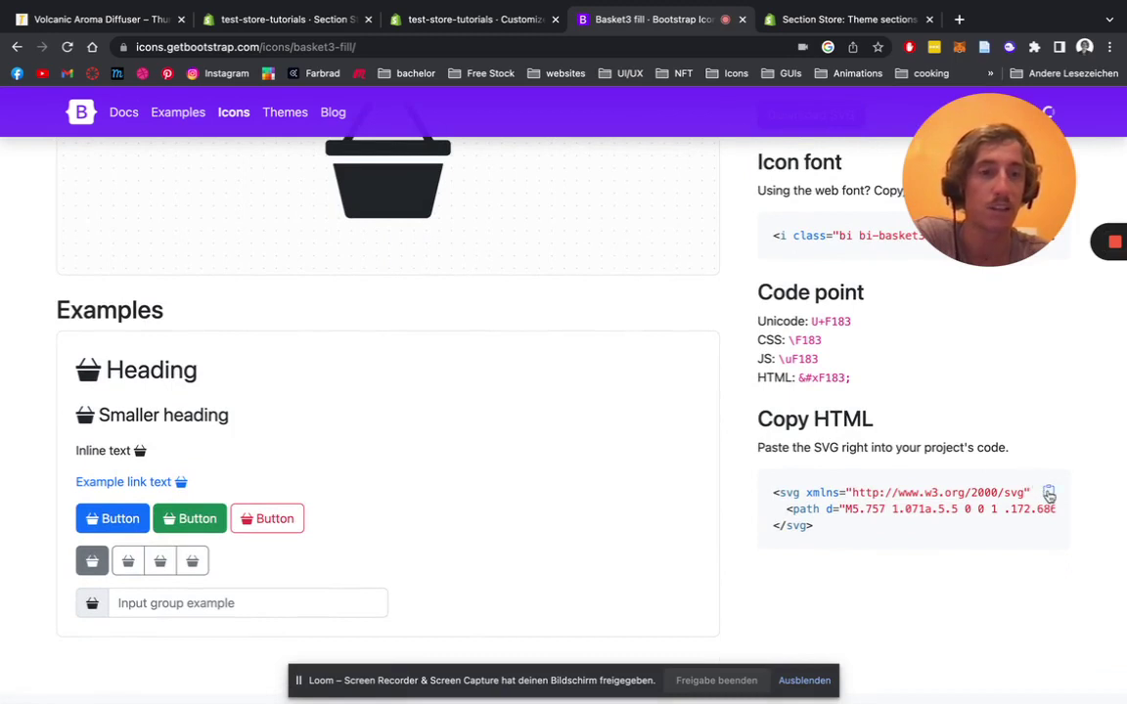
# Step: Return to the theme editor and replace the Free shipping item's icon code with the copied basket3-fill SVG
pyautogui.click(450, 18)
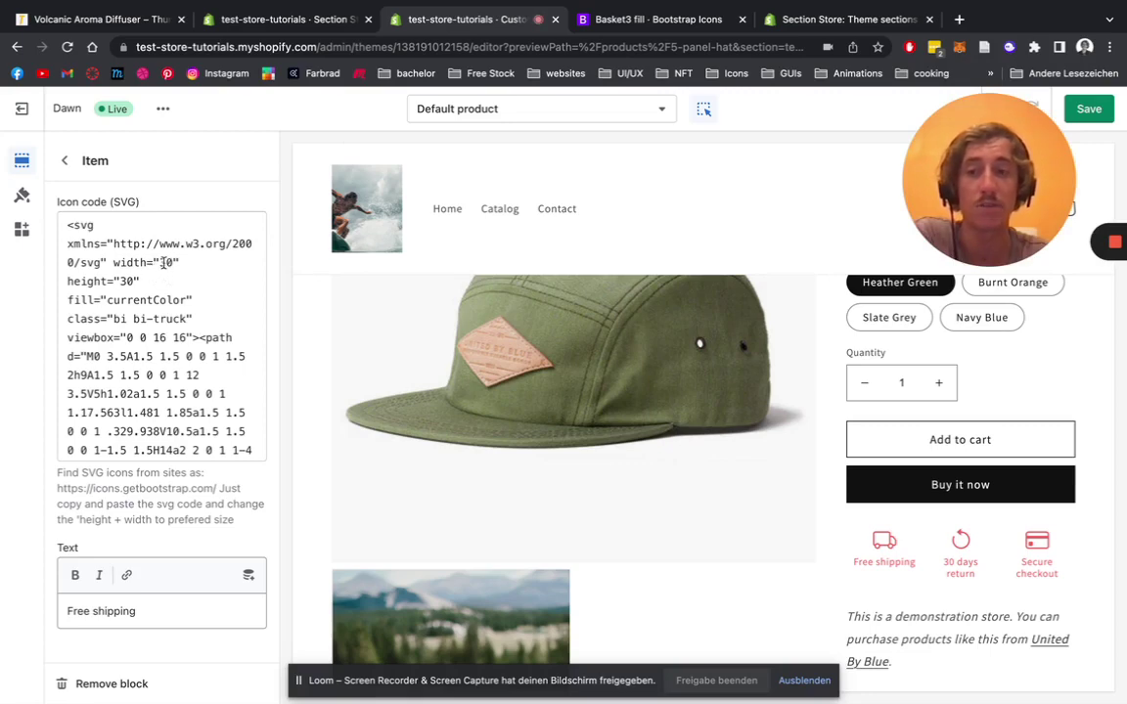
pyautogui.click(148, 345)
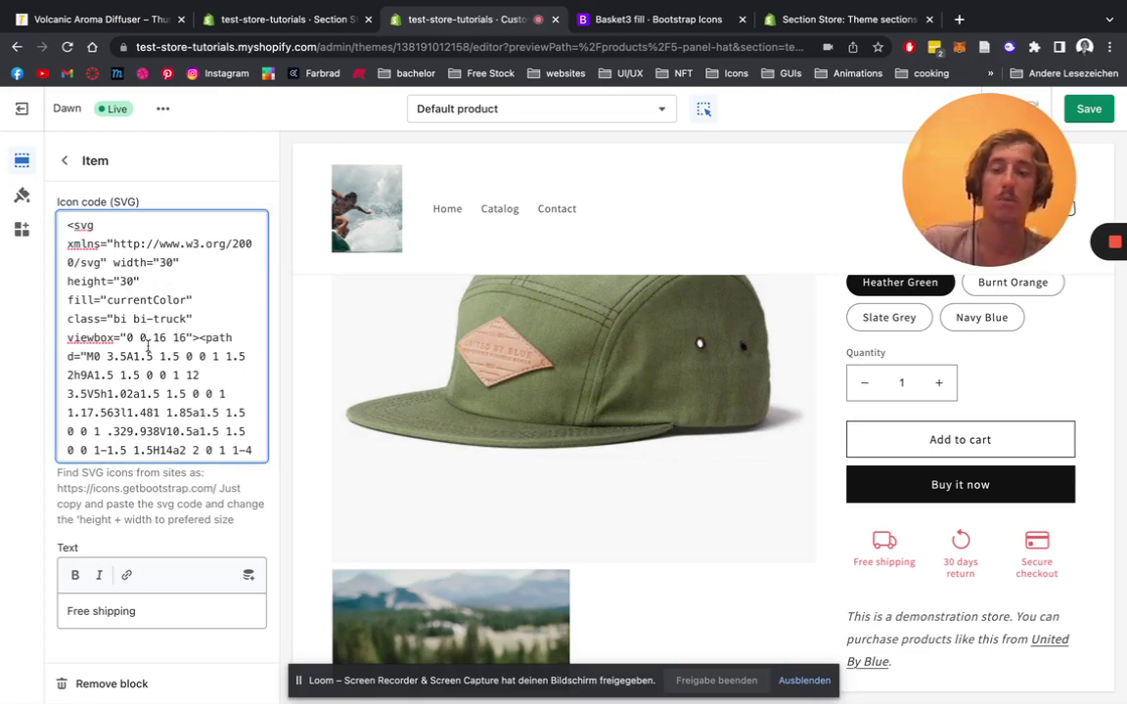
pyautogui.hotkey('ctrl', 'a')
pyautogui.hotkey('ctrl', 'v')
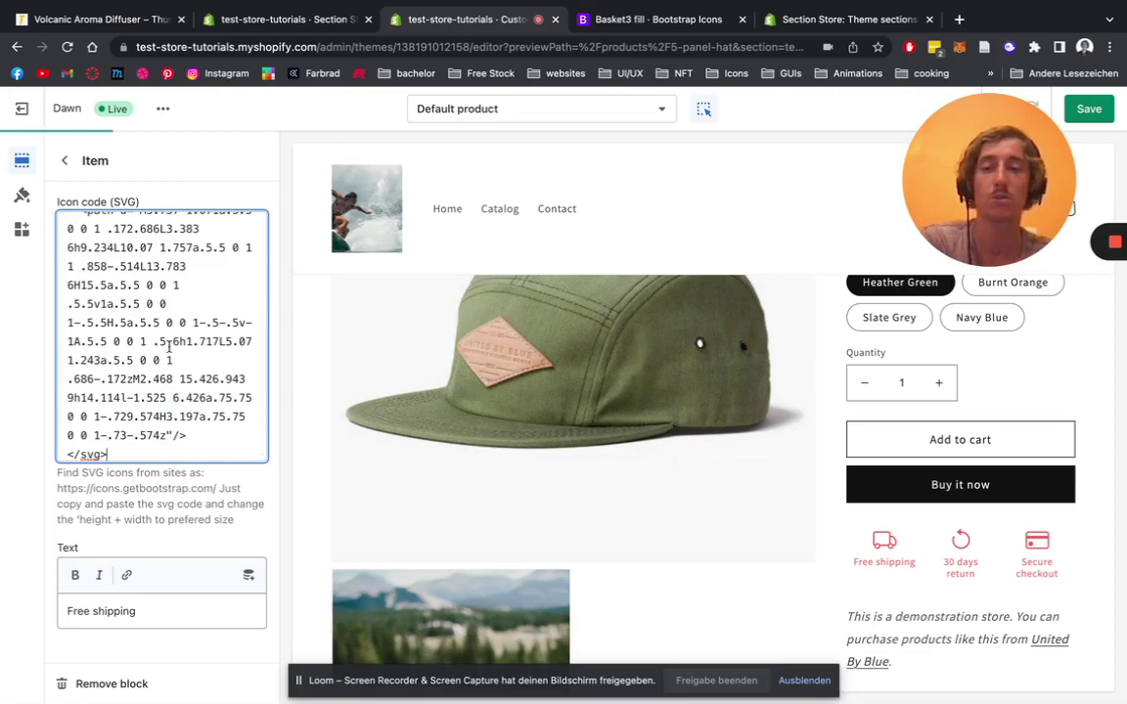
# Step: Set the basket icon's width and height to 30 in the SVG code and save the changes
pyautogui.scroll(5, 151, 333)
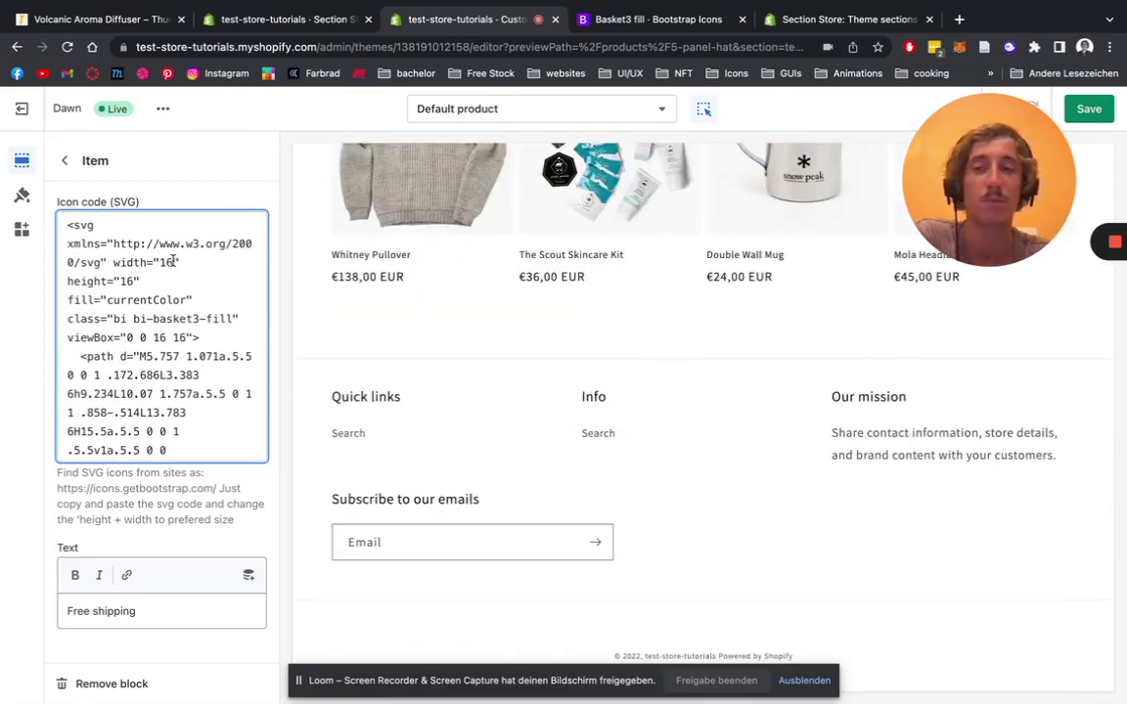
pyautogui.doubleClick(170, 262)
pyautogui.press('BackSpace')
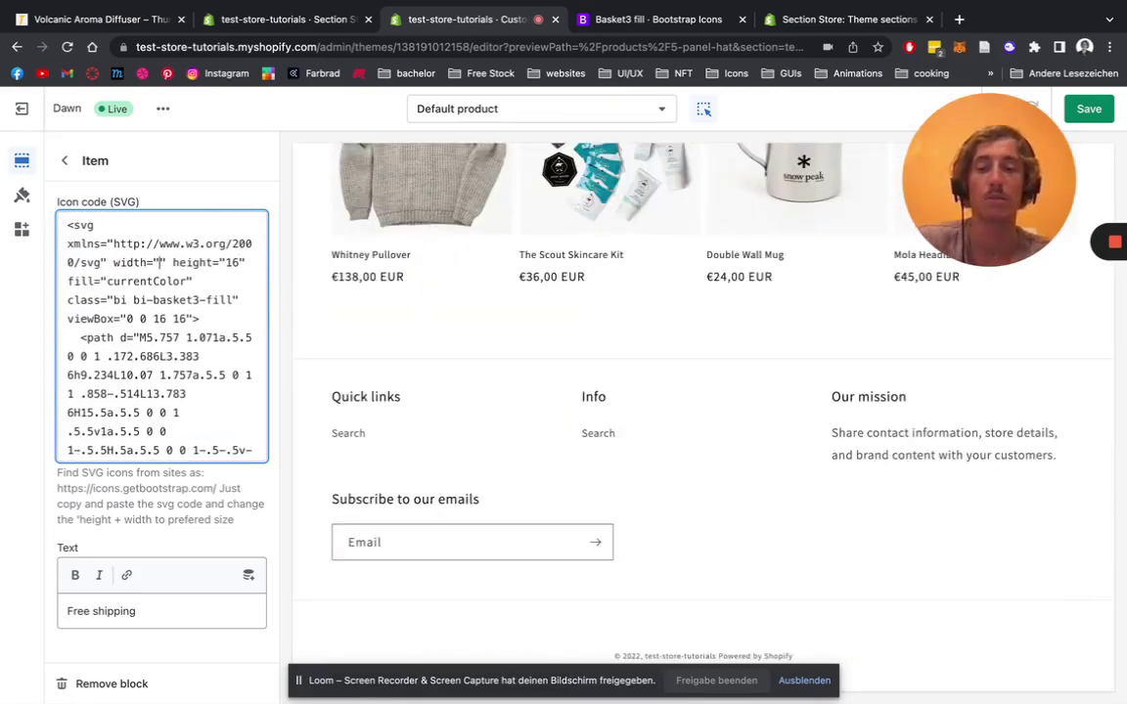
pyautogui.write('30')
pyautogui.doubleClick(127, 281)
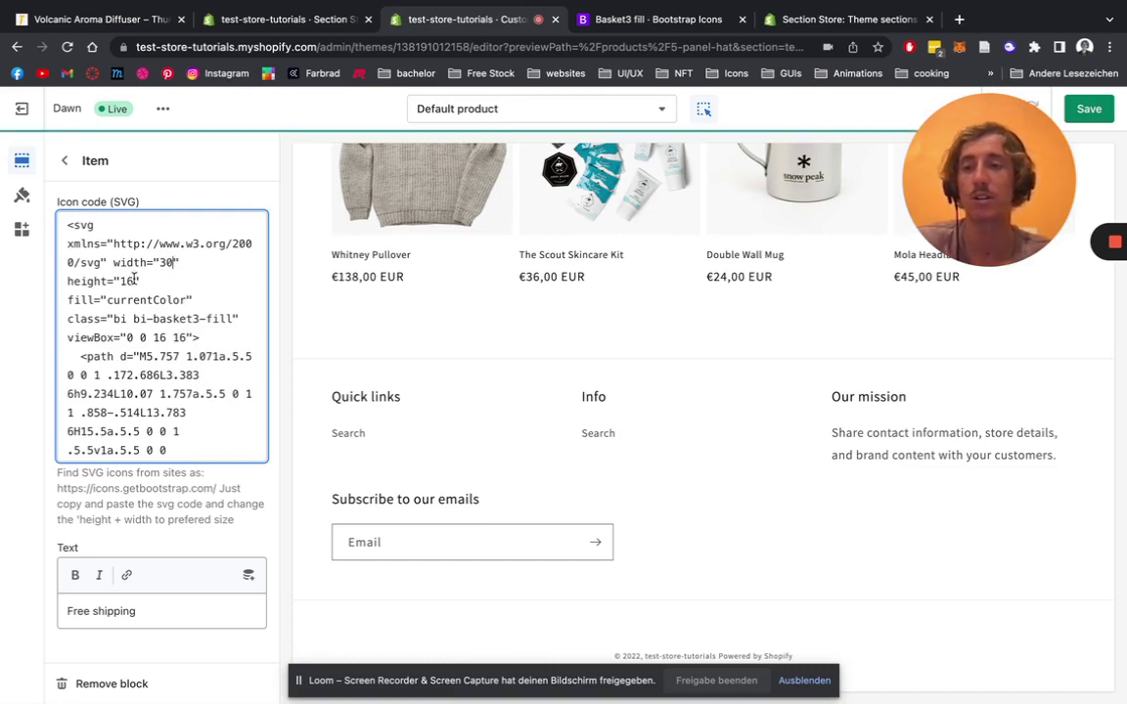
pyautogui.press('BackSpace')
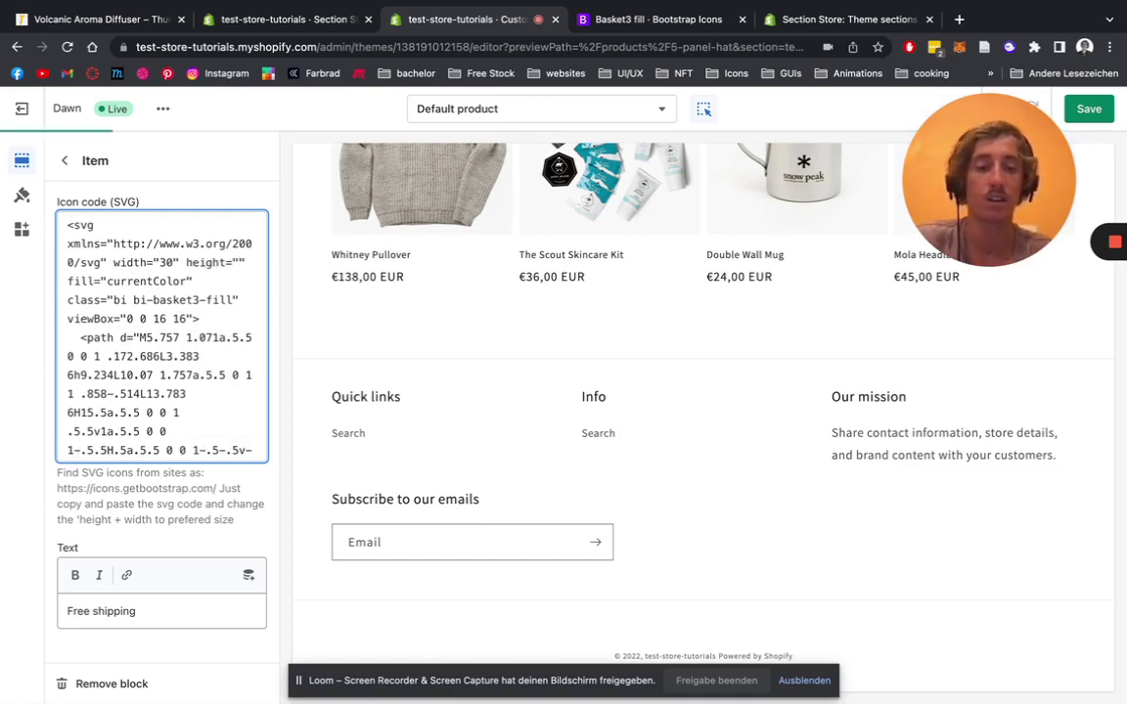
pyautogui.write('30')
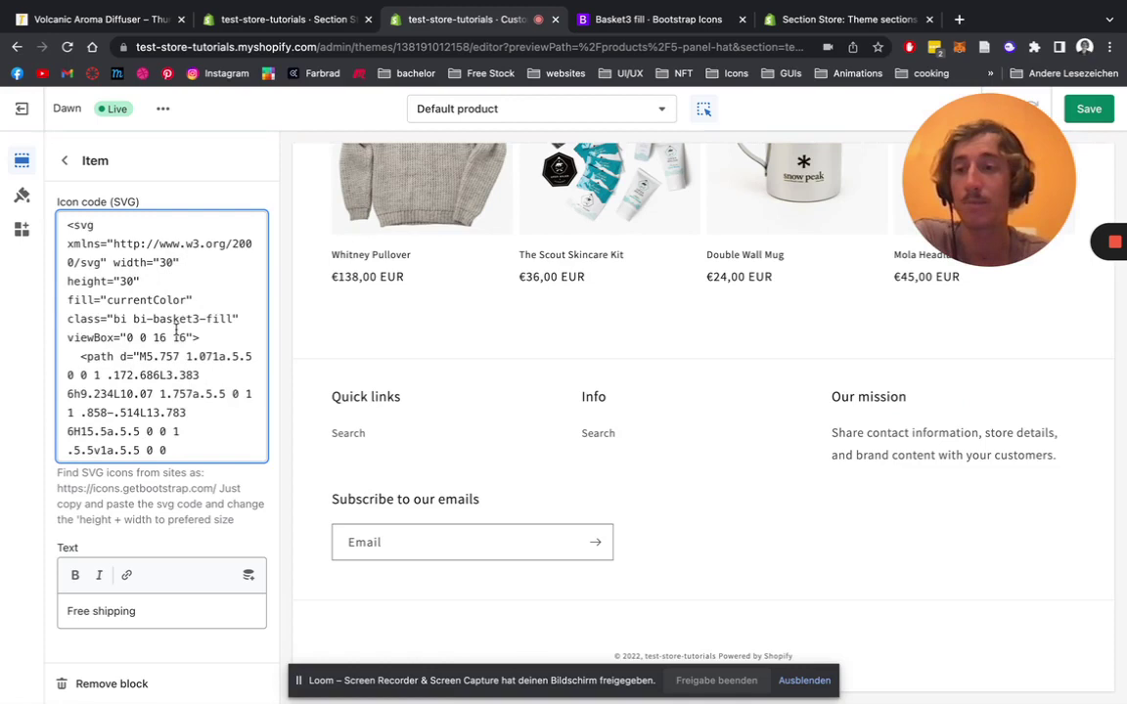
pyautogui.click(1090, 110)
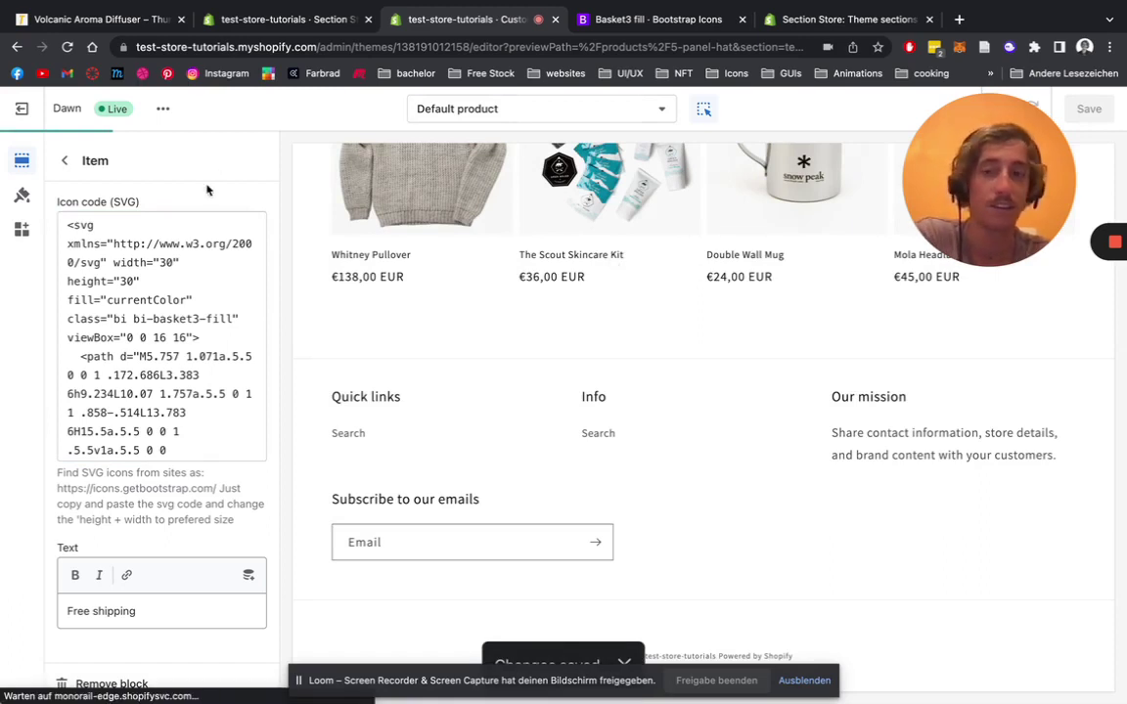
# Step: Replace the item's text "Free shipping" with "Put in your basket", save, and check the badge in the preview
pyautogui.moveTo(158, 616); pyautogui.dragTo(55, 611)
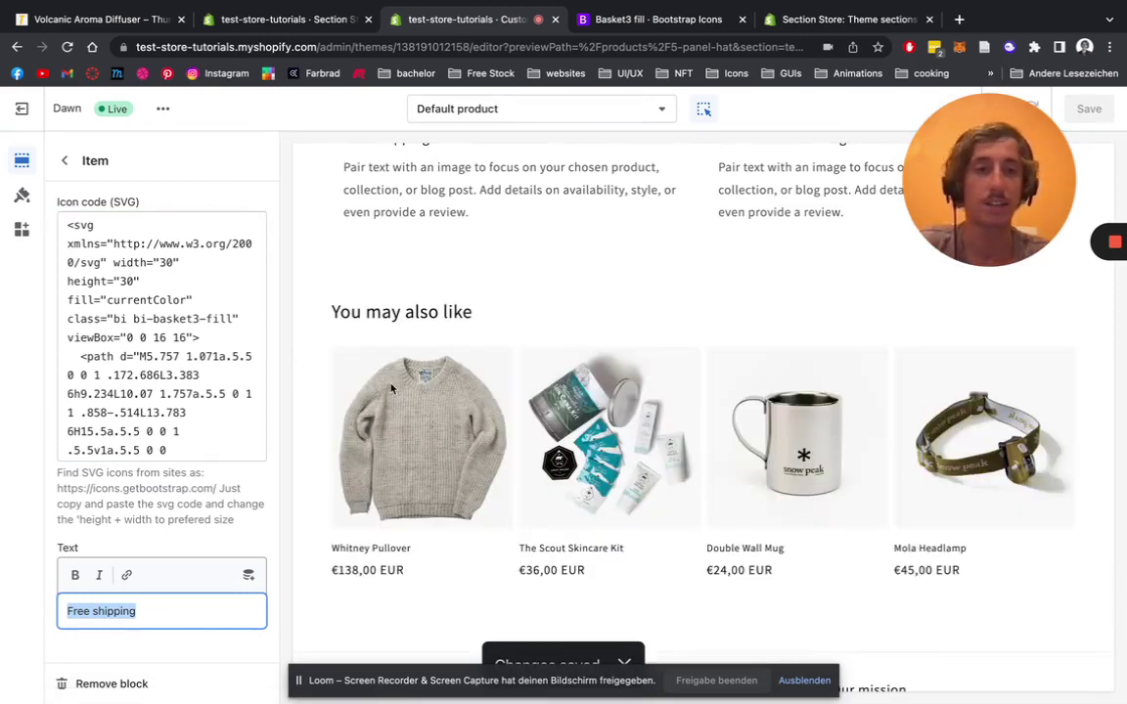
pyautogui.write('Put in your basket')
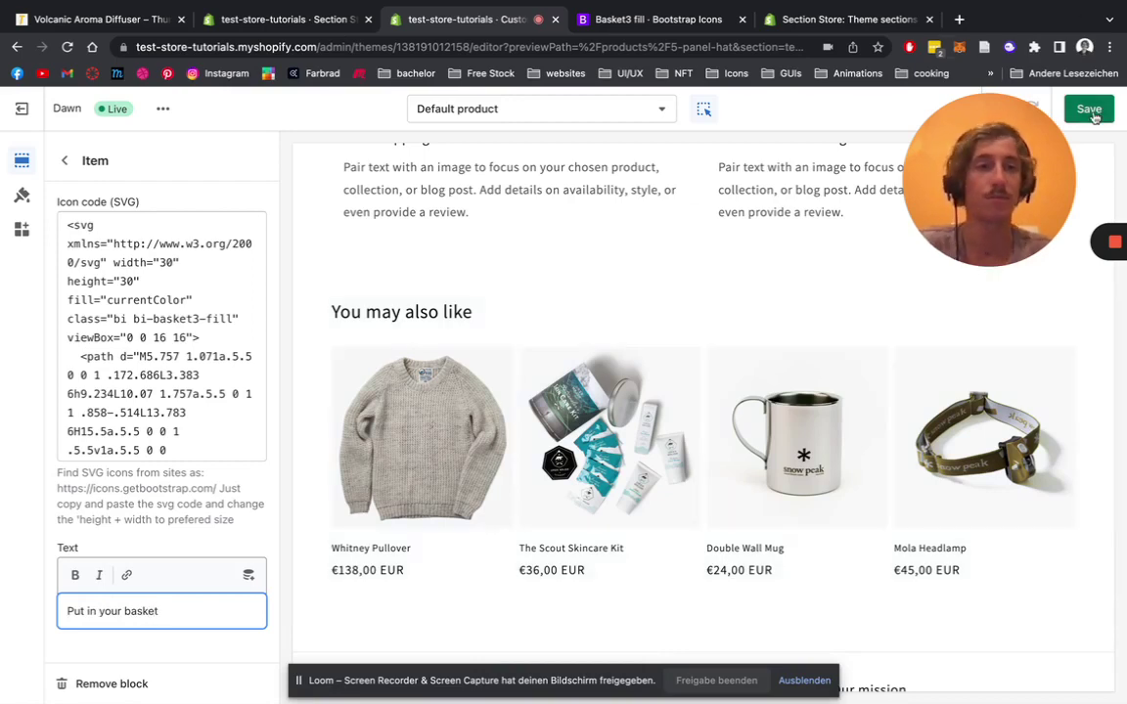
pyautogui.click(1089, 108)
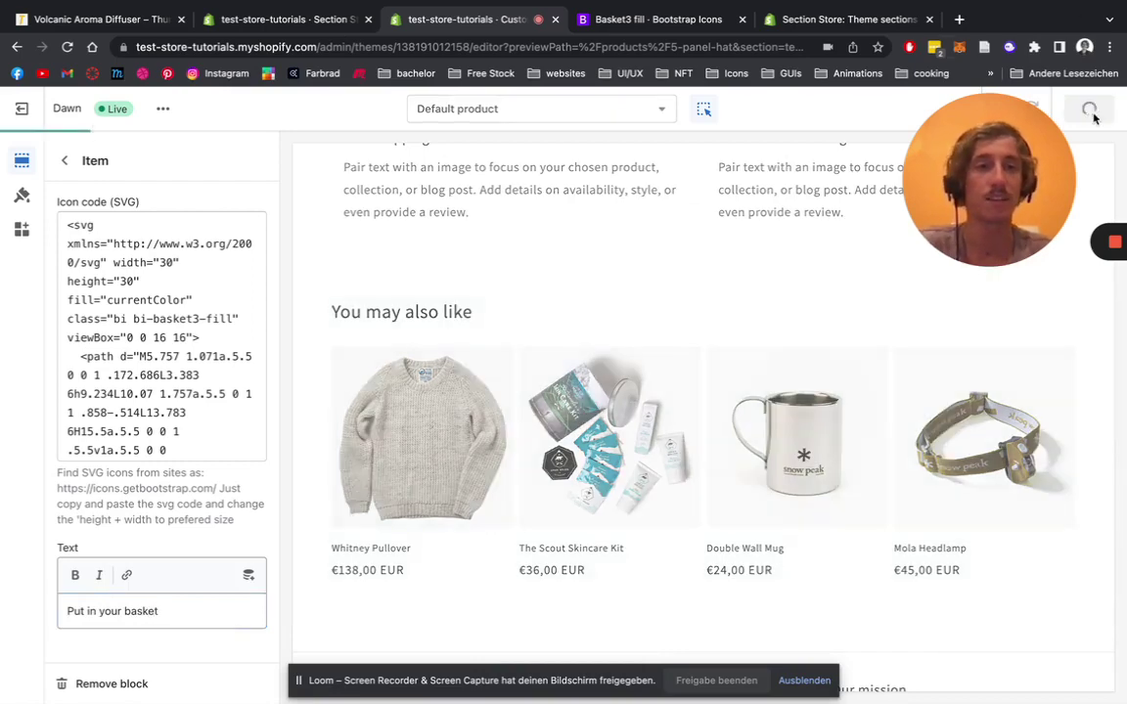
pyautogui.scroll(-4, 453, 196)
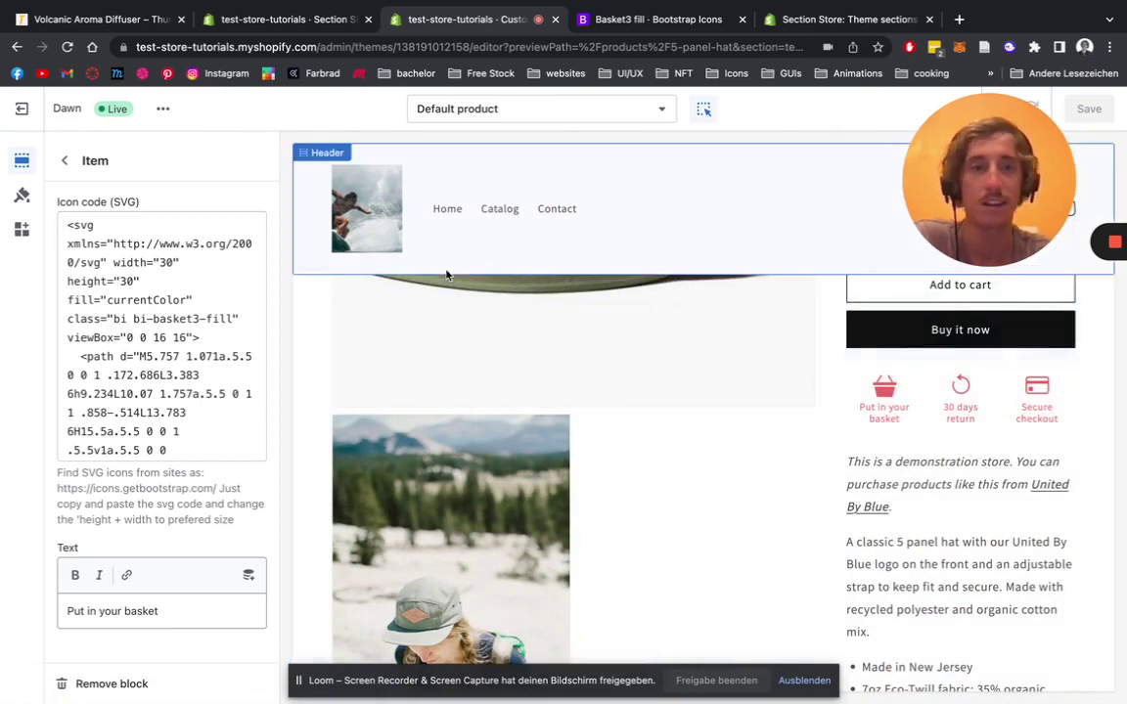
# Step: View the live store and examine the trust badges below the buy buttons on the 5 Panel Camp Cap product page
pyautogui.click(164, 113)
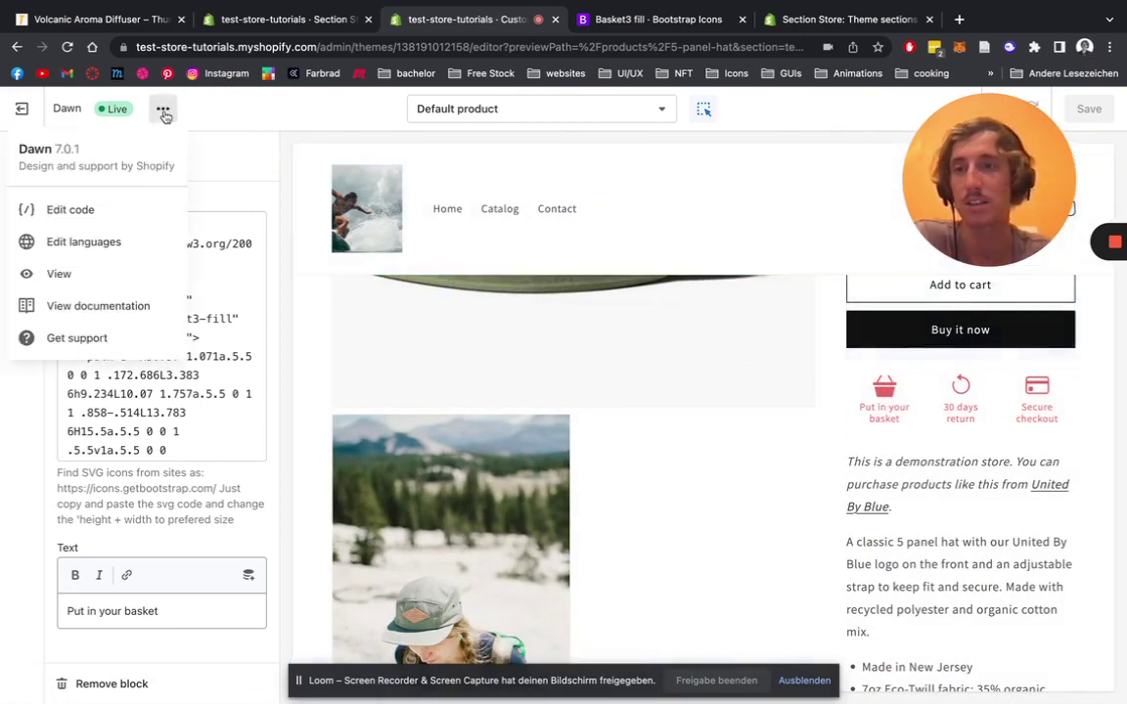
pyautogui.click(58, 275)
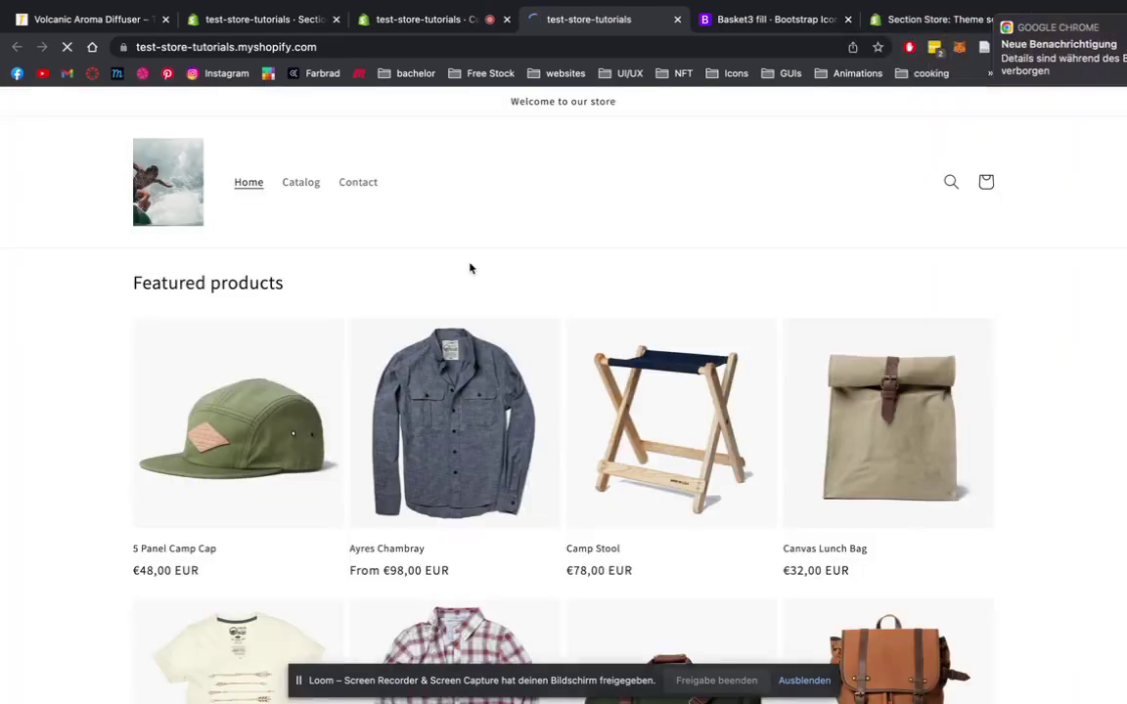
pyautogui.click(250, 408)
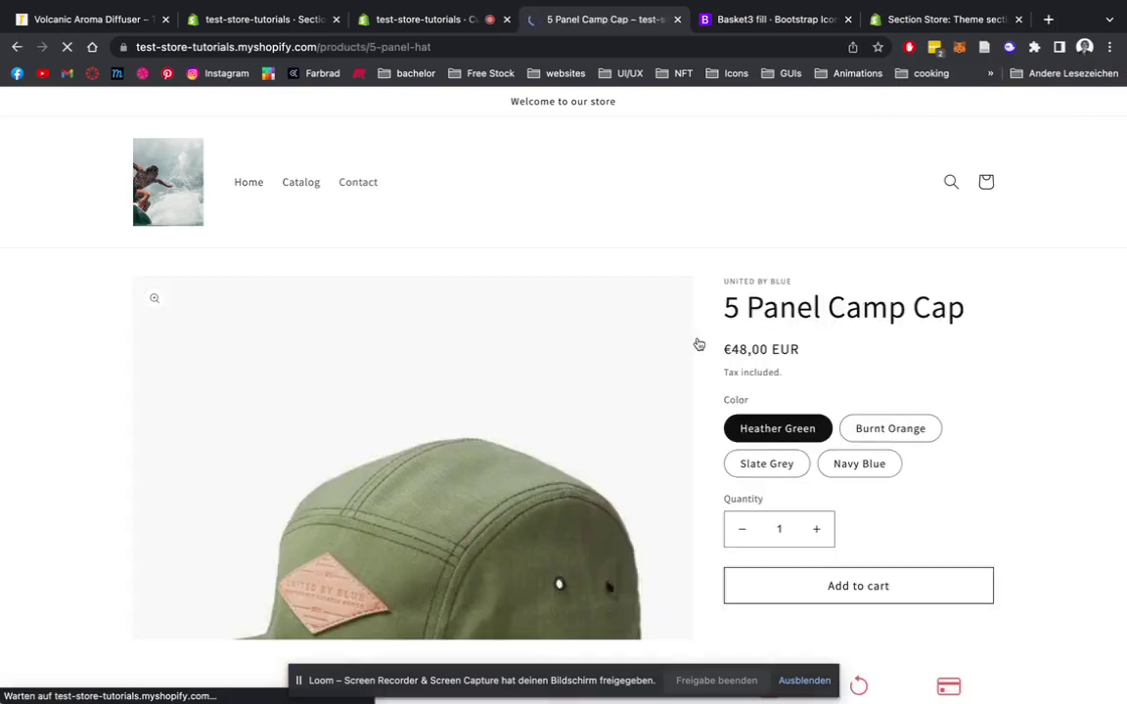
pyautogui.scroll(-1, 754, 370)
pyautogui.scroll(-1, 761, 377)
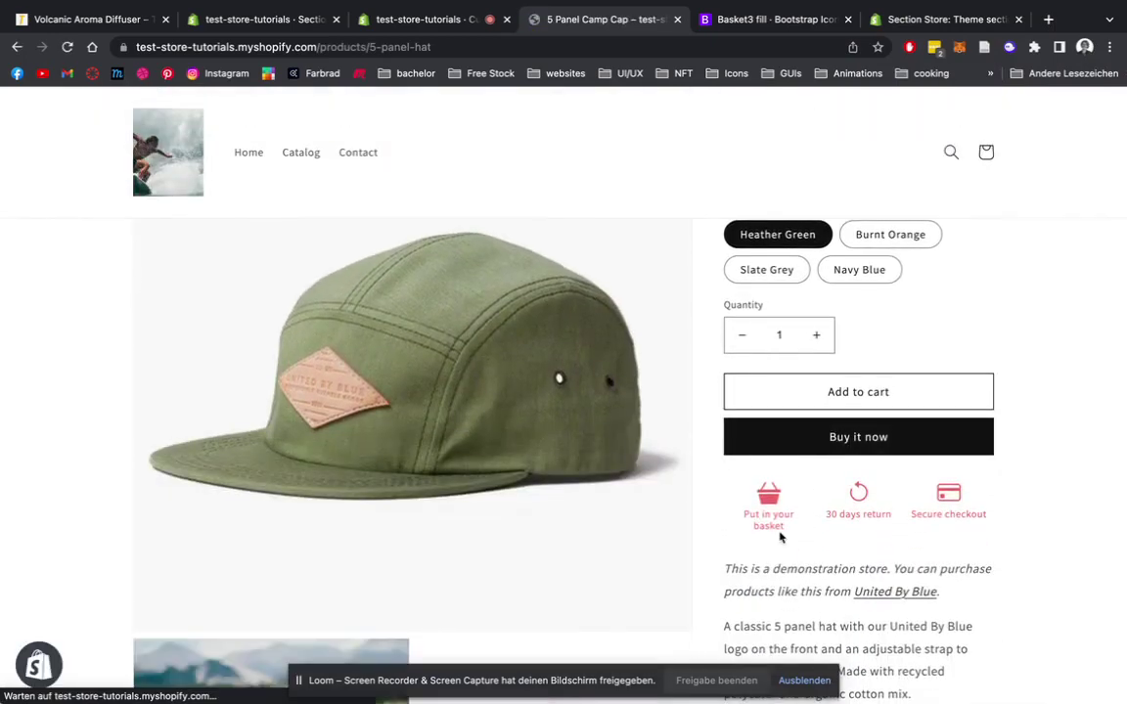